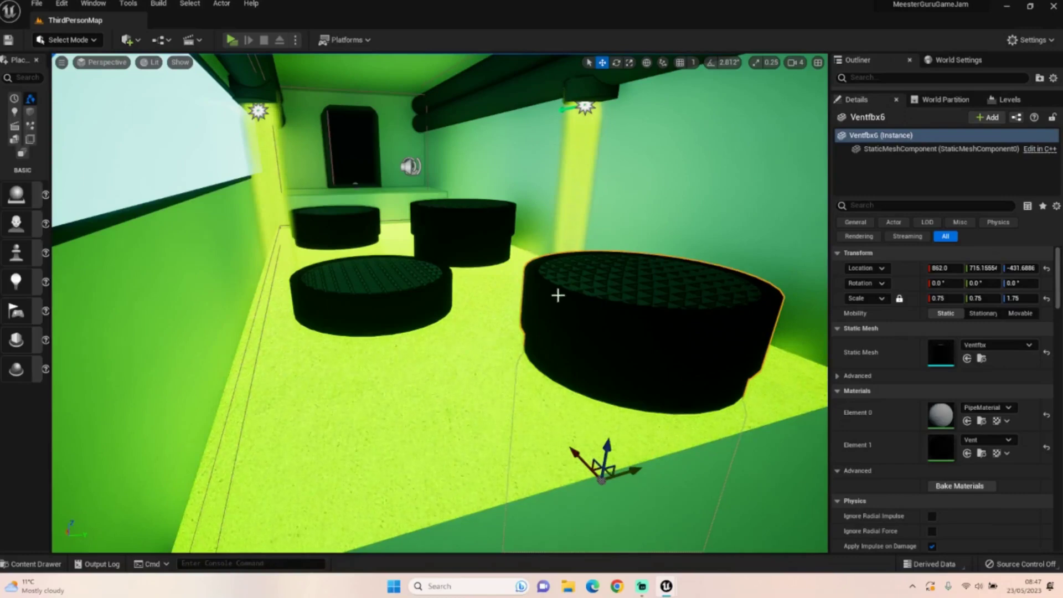
right_click_drag(496, 352, 485, 369)
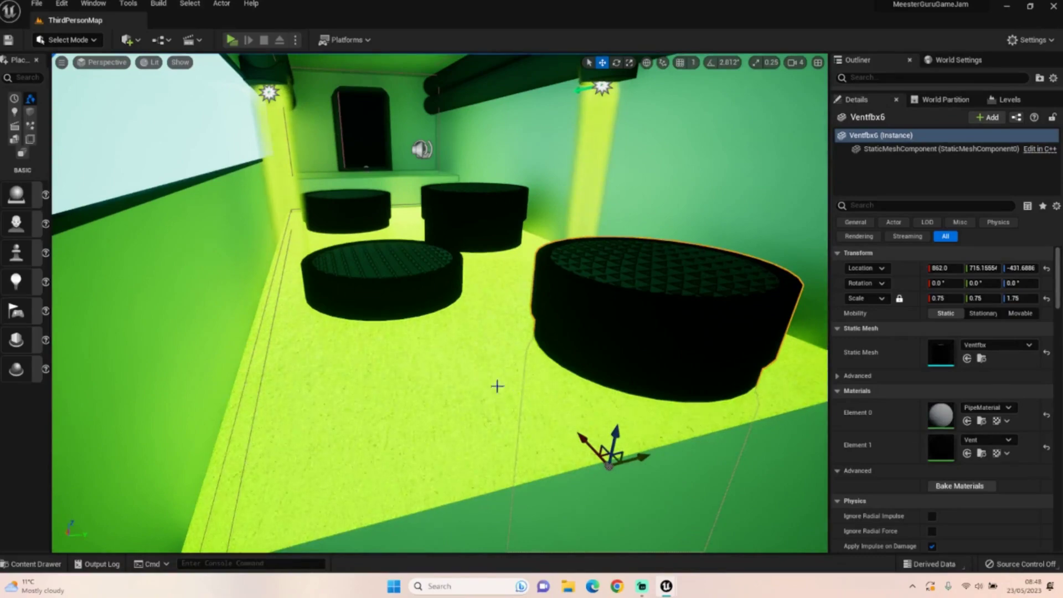
right_click_drag(454, 384, 357, 346)
key("w")
key("s")
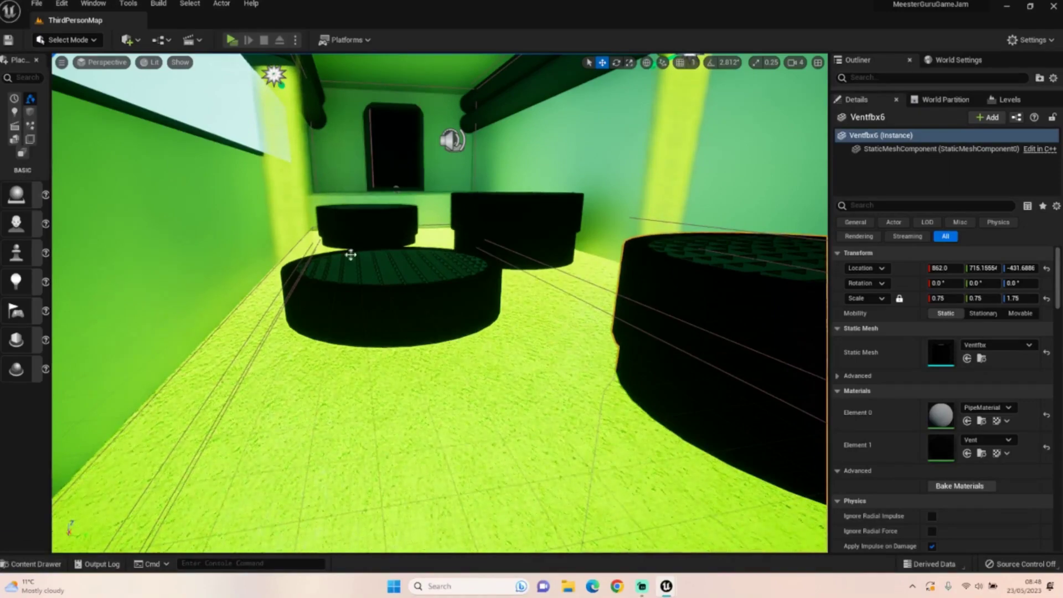
- Create a material named Radioactivewaste_tut in the Content folder and open it in a maximized material editor window
left_click(22, 565)
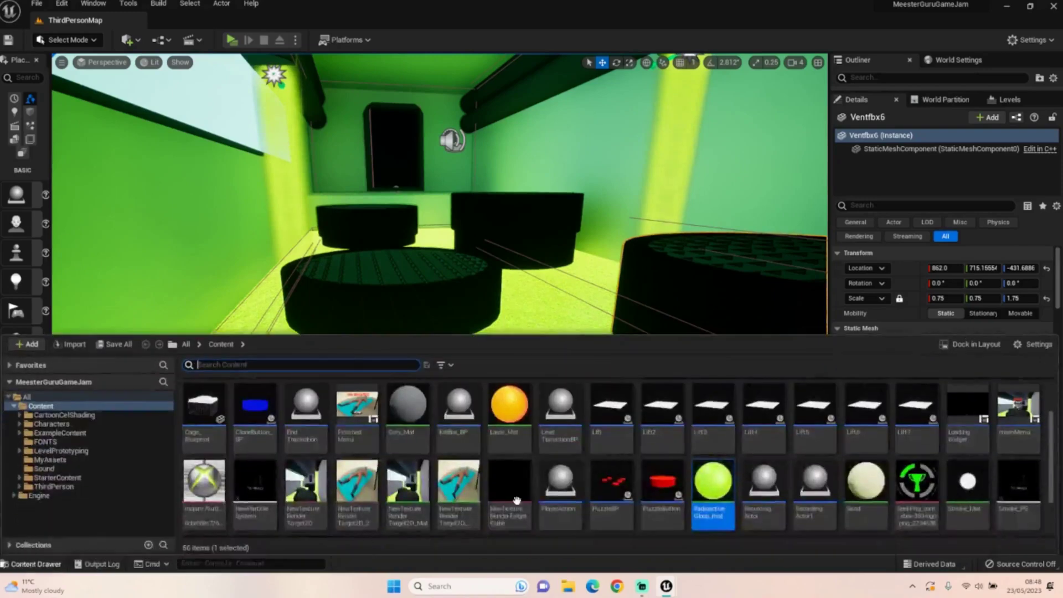
scroll(521, 505, "down", 2)
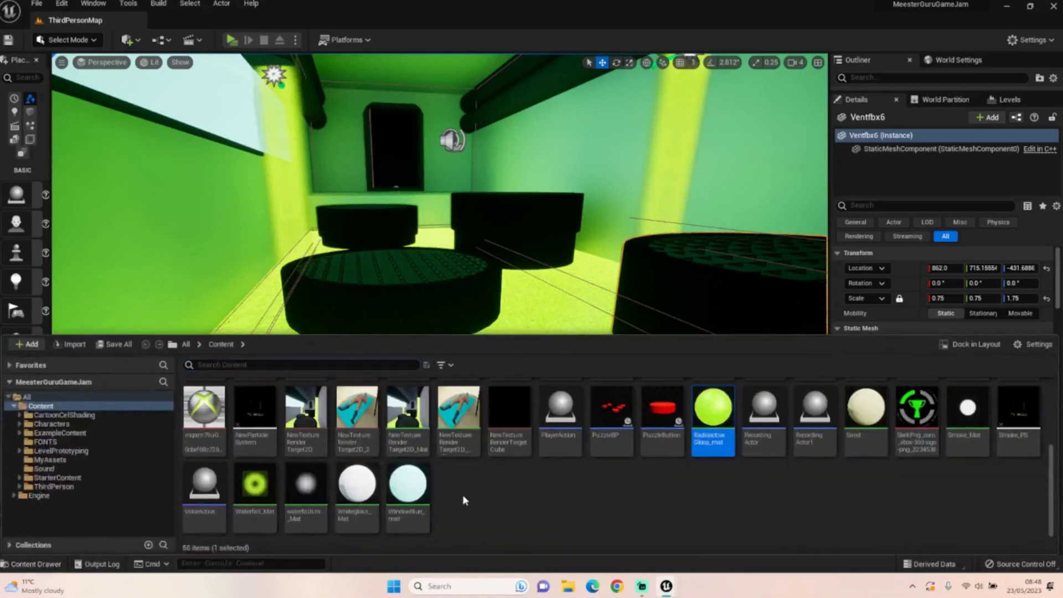
right_click(463, 495)
left_click(500, 248)
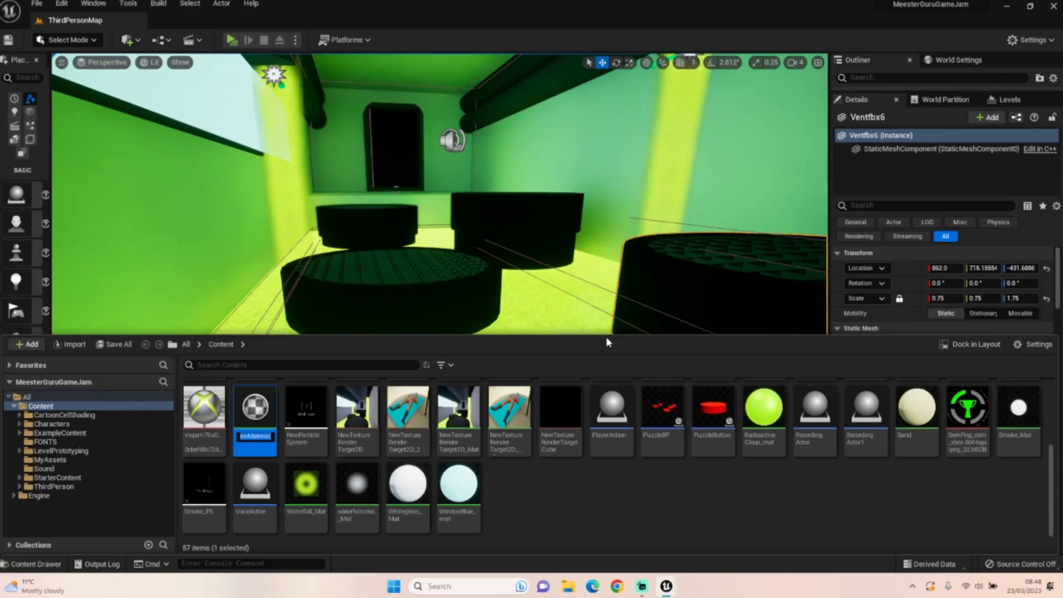
type("Radioact")
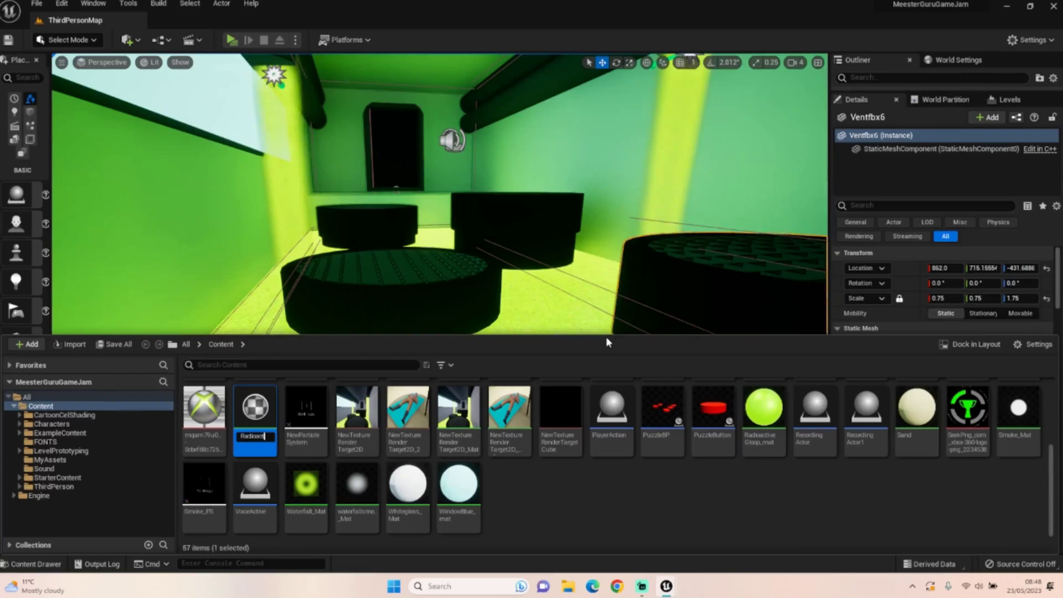
type("iveweaaste_tutorial")
key("Return")
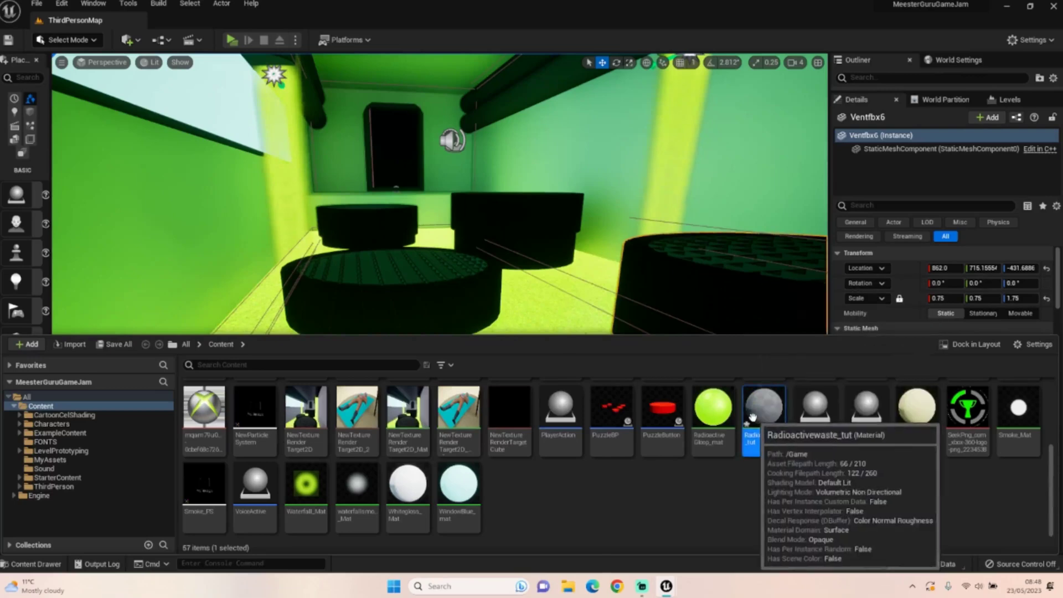
key("ctrl+space")
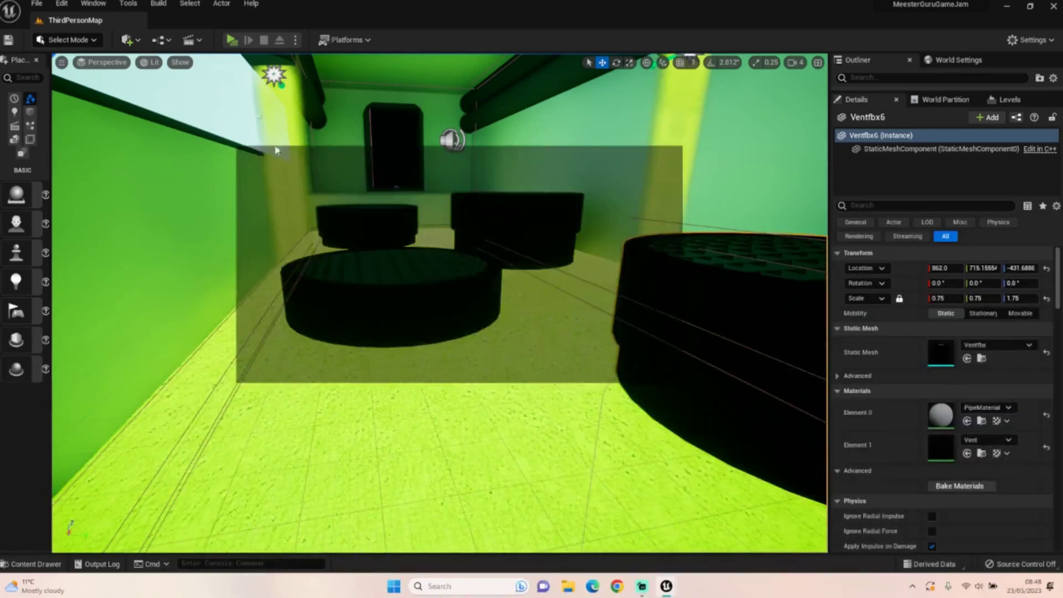
double_click(389, 81)
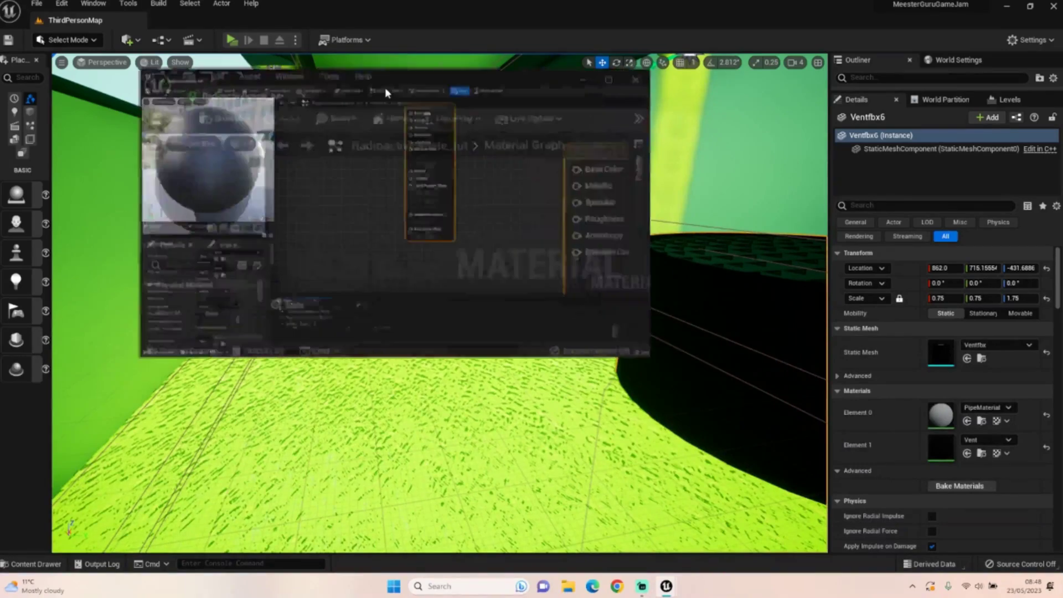
- Add two Constant3Vector nodes, one above the other, in the empty graph area before the material output node
right_click_drag(490, 277, 536, 264)
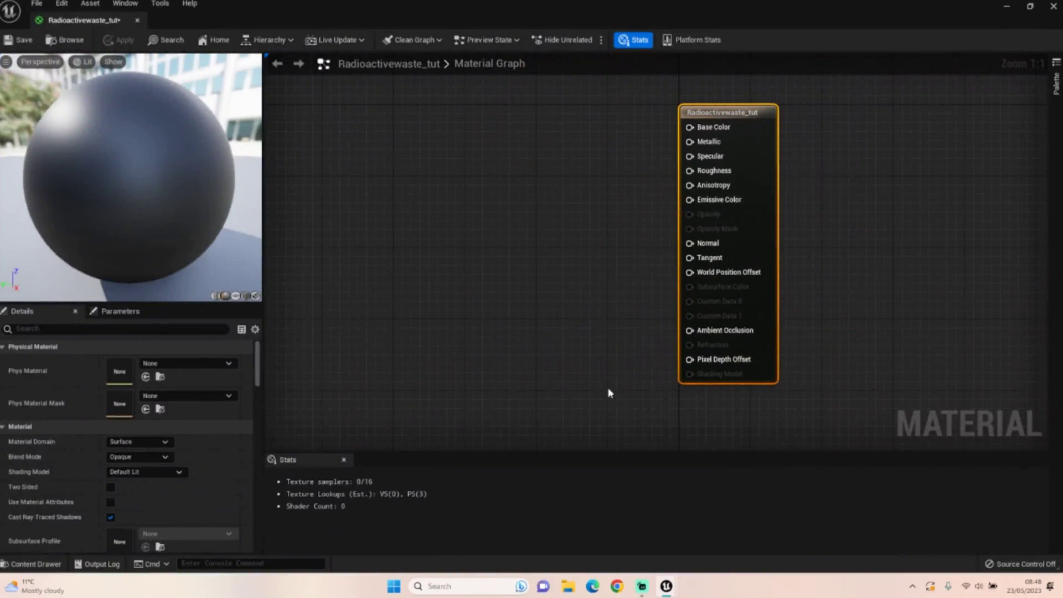
right_click_drag(489, 329, 595, 338)
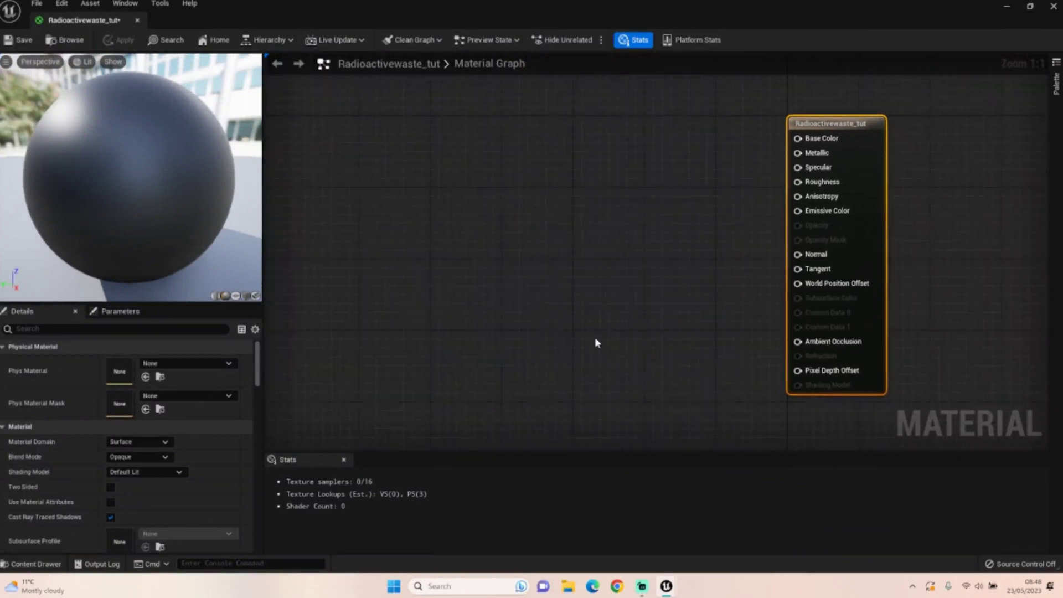
right_click_drag(504, 268, 541, 323)
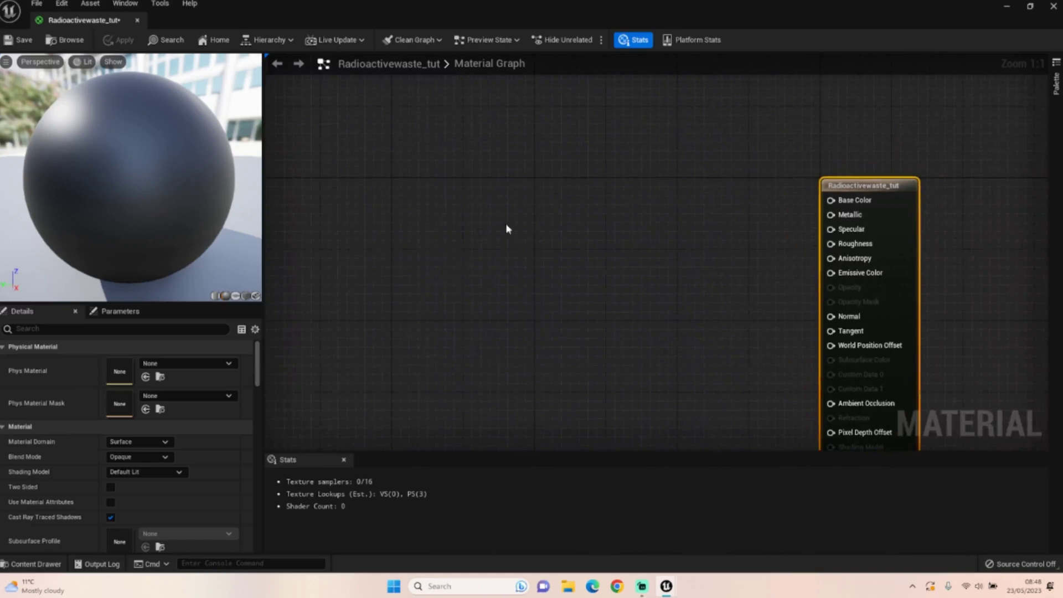
left_click(461, 135)
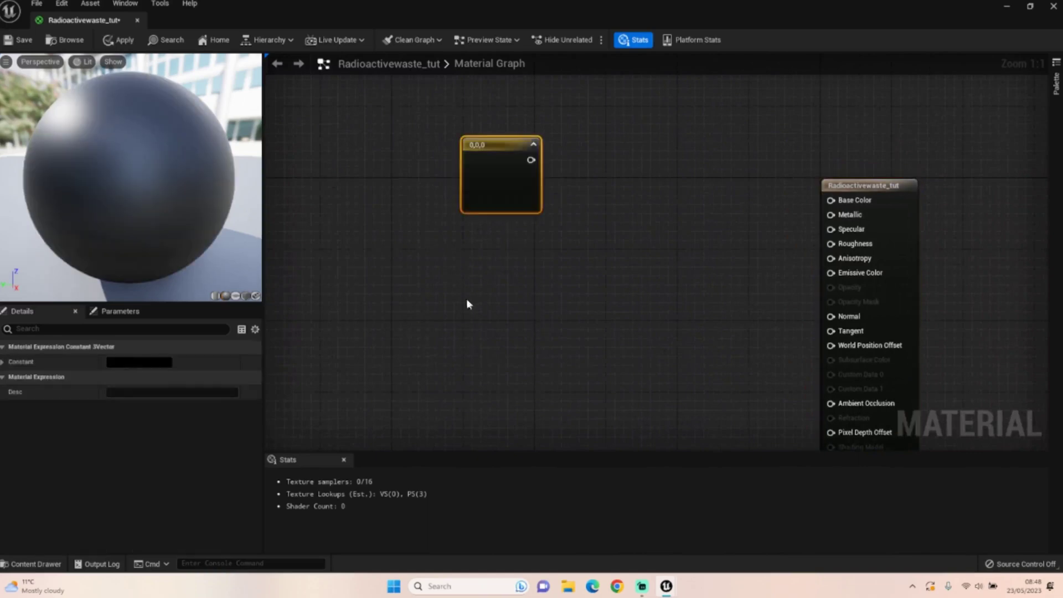
left_click(462, 228)
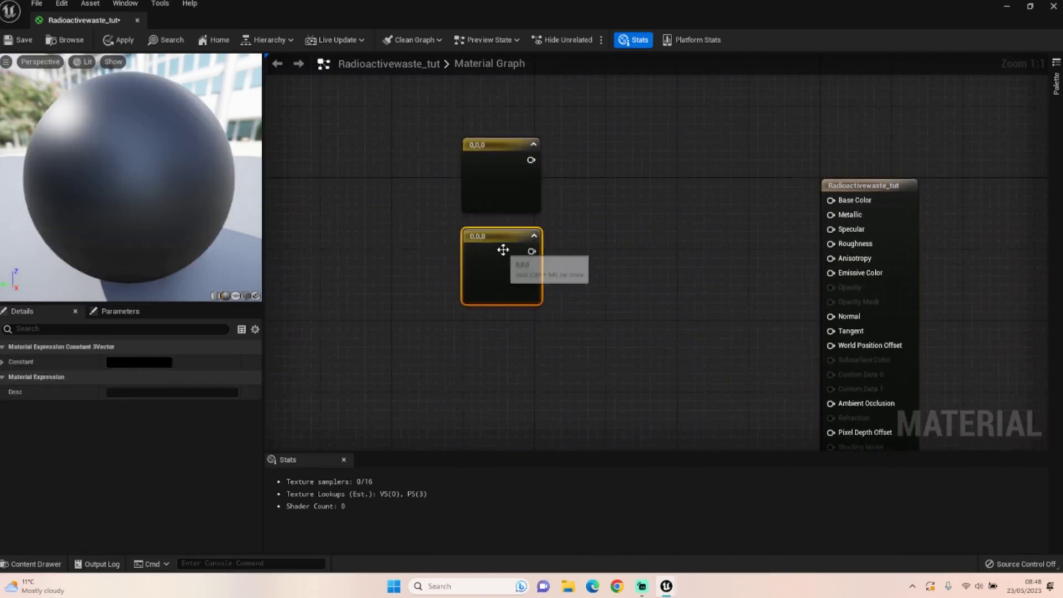
- Set the upper Constant3Vector's color to a light blue of about 0.327, 0.793, 0.969
left_click(500, 180)
double_click(500, 180)
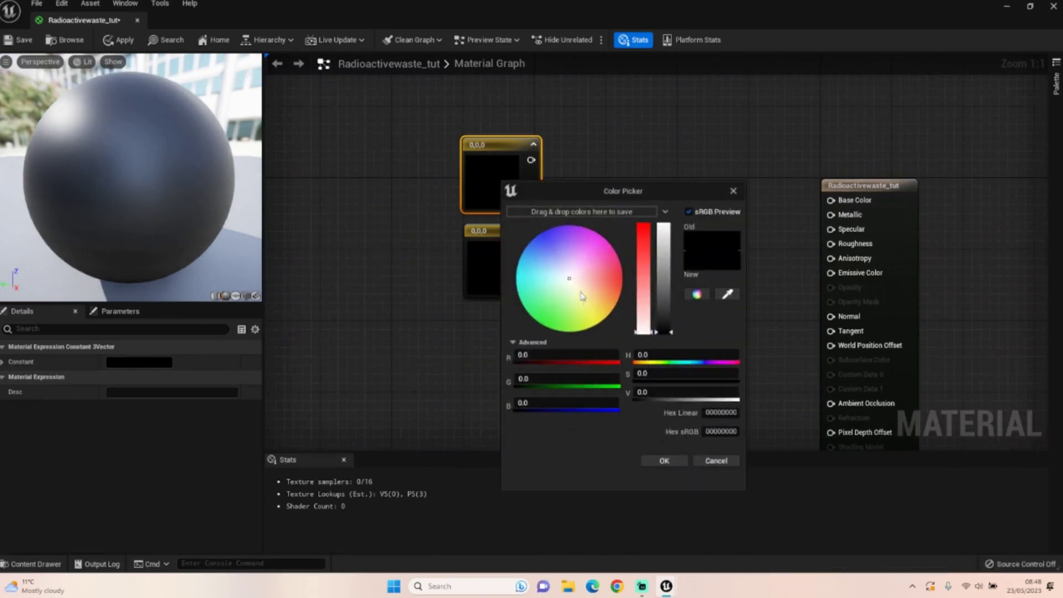
left_click_drag(568, 281, 536, 269)
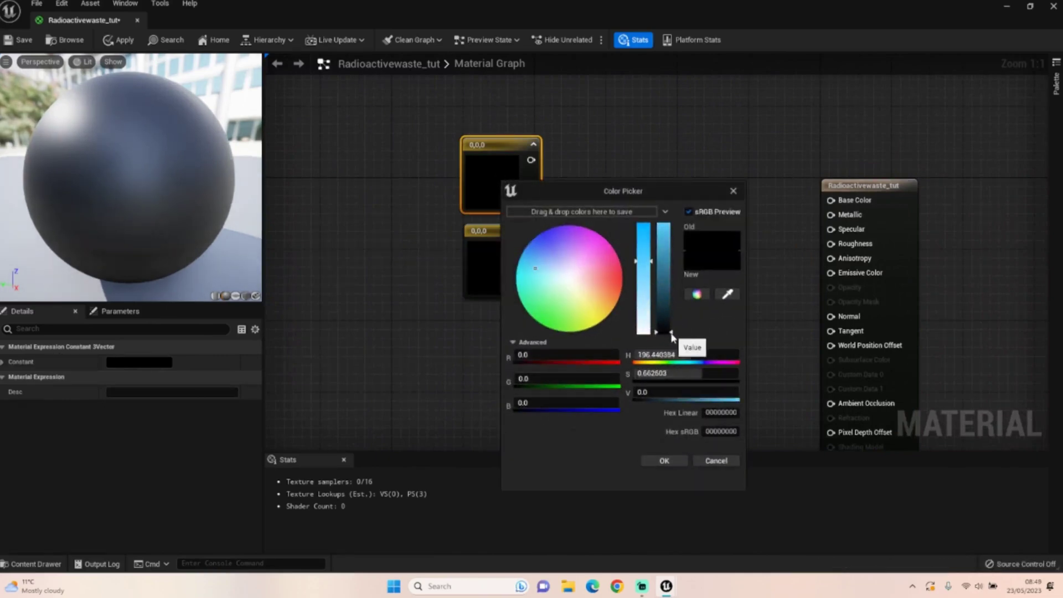
left_click_drag(672, 334, 670, 226)
left_click(665, 461)
- Set the lower Constant3Vector's color to a darker blue of about 0.173, 0.373, 0.599
left_click(496, 257)
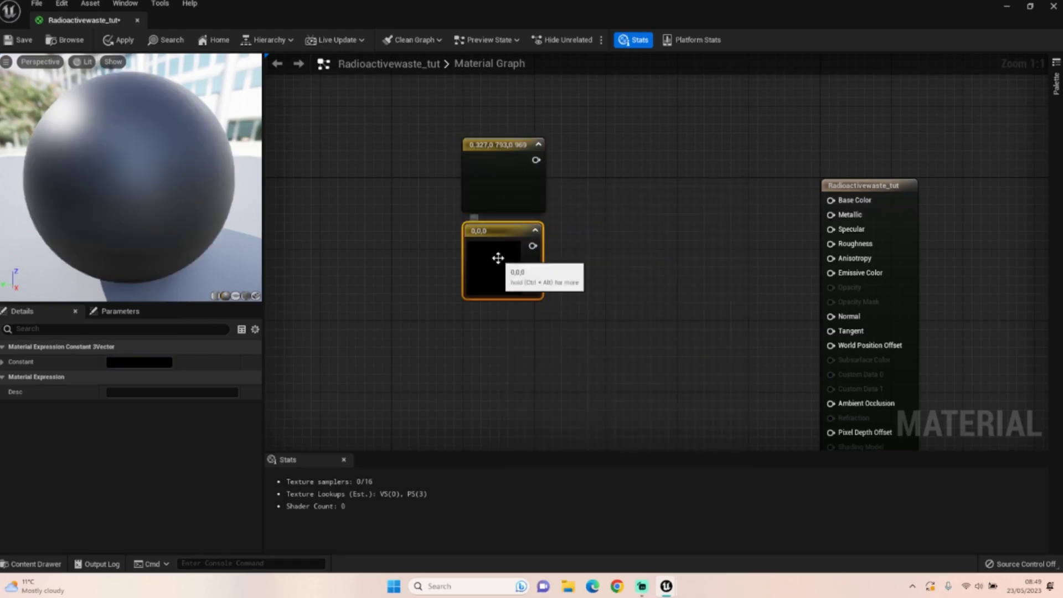
double_click(515, 235)
left_click(553, 315)
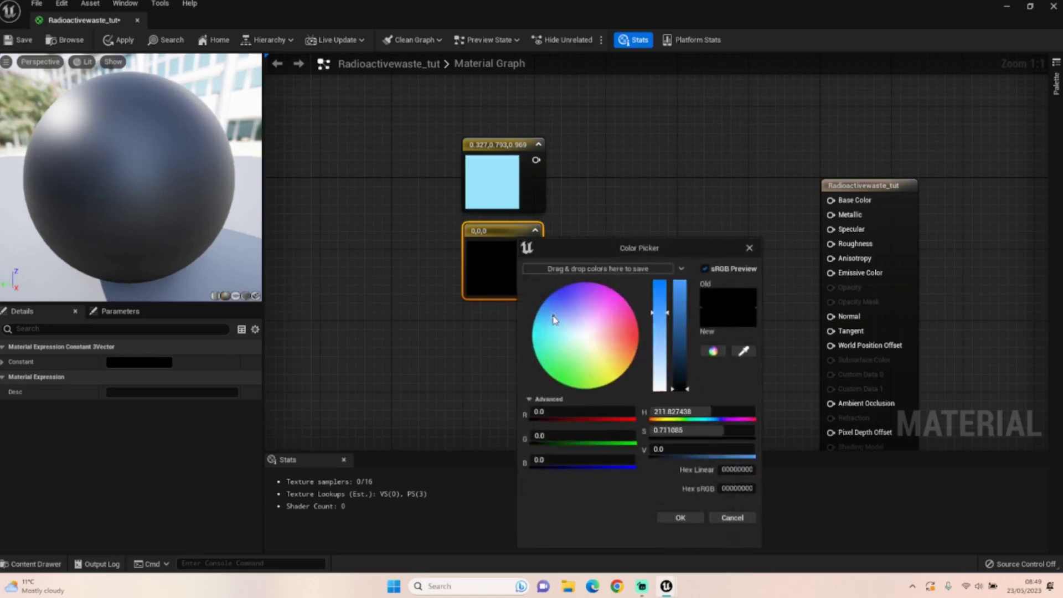
left_click(676, 334)
left_click_drag(677, 331, 682, 325)
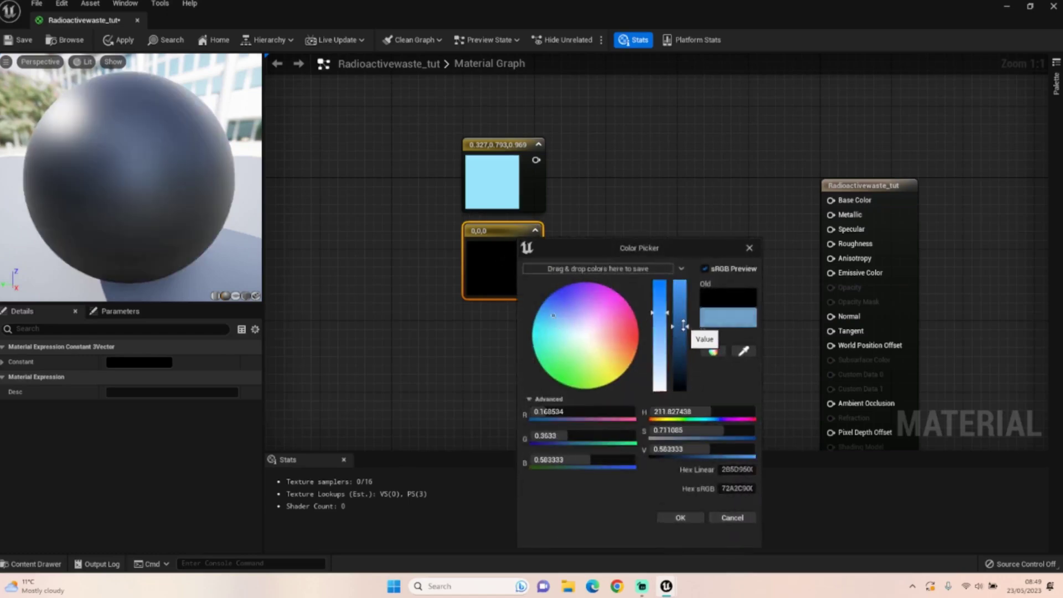
left_click(664, 515)
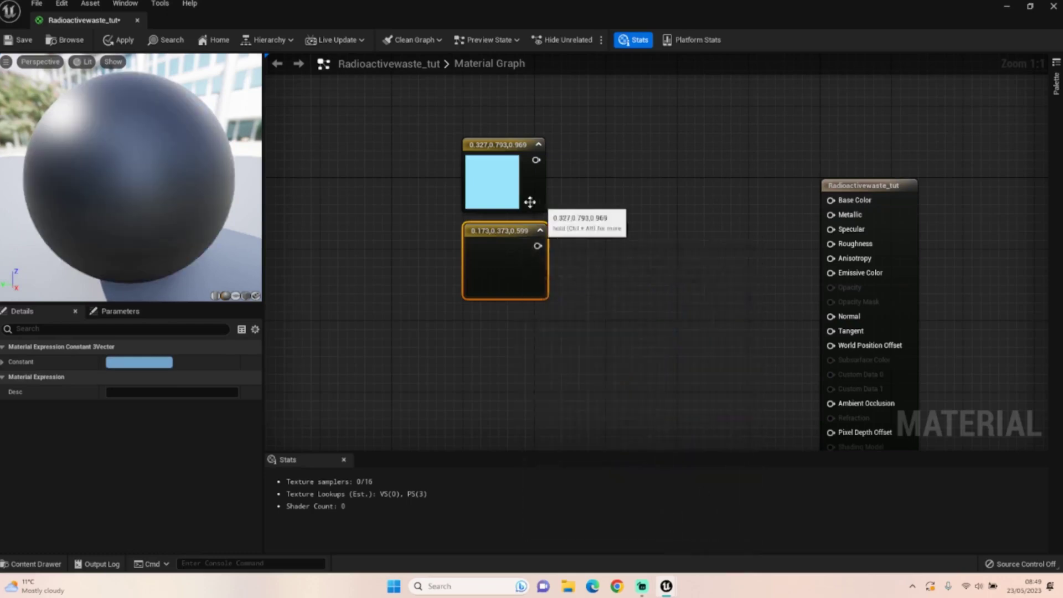
- Add a Lerp node, feeding the light blue constant into A and the darker blue constant into B
left_click(579, 181)
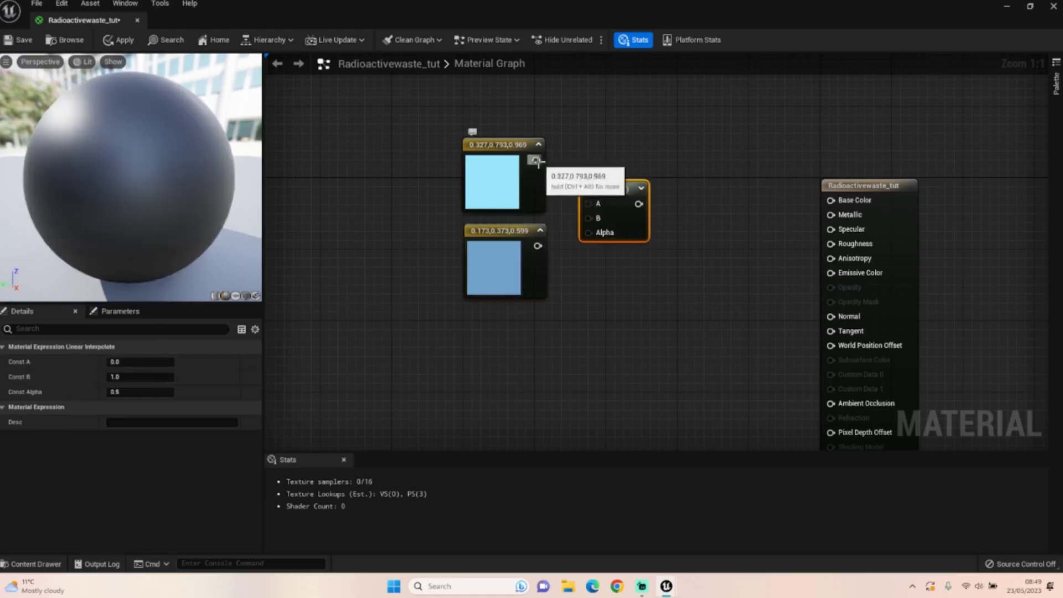
left_click_drag(536, 161, 589, 204)
left_click_drag(538, 246, 590, 219)
left_click_drag(472, 123, 481, 275)
- Add a Fresnel node below the two color constants and connect its output to the Lerp's Alpha
right_click(460, 301)
type("Fr")
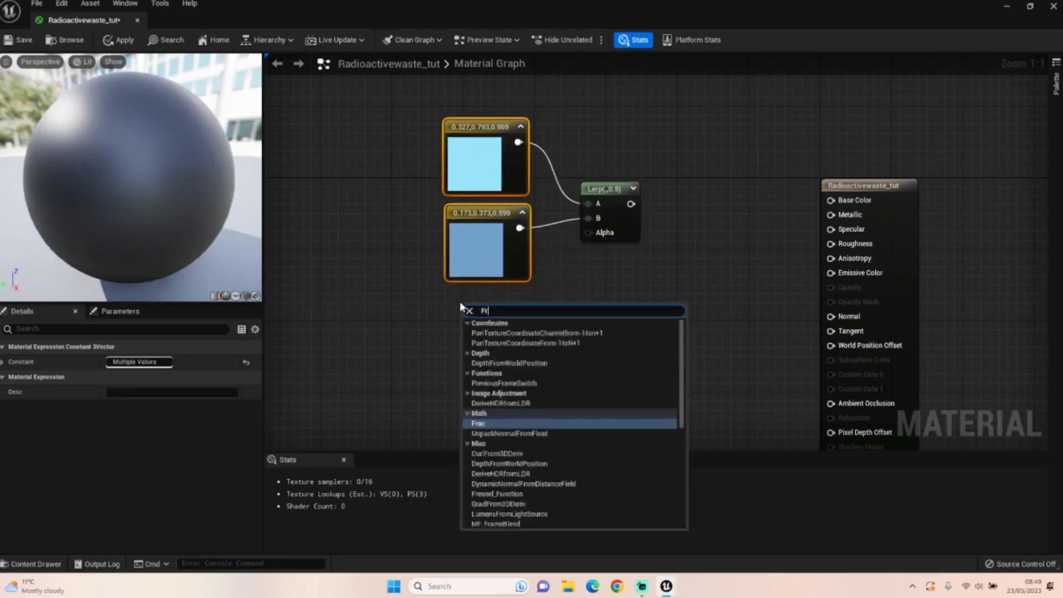
type("e")
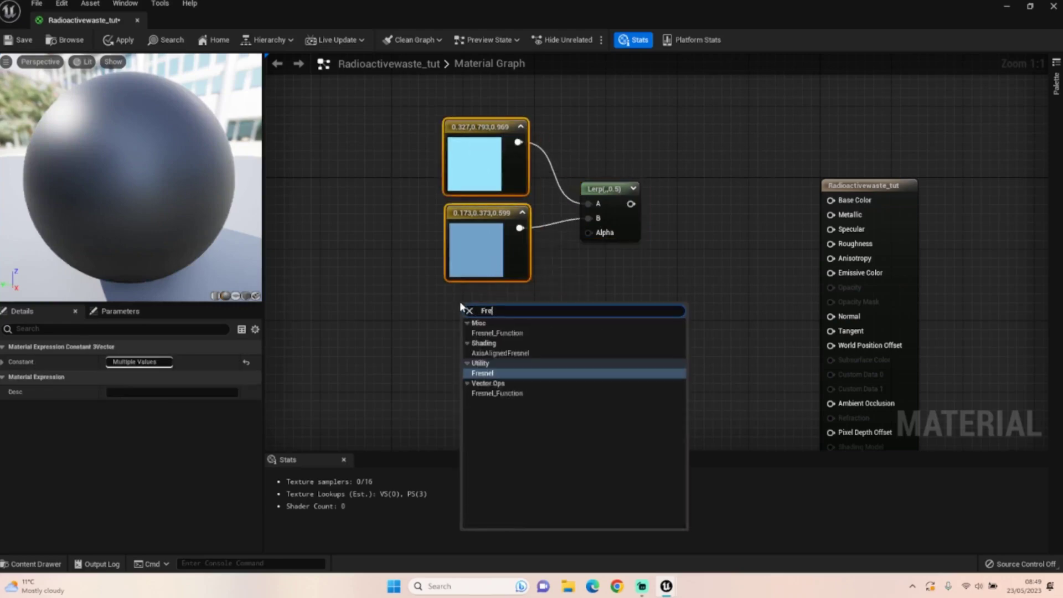
left_click(497, 373)
left_click_drag(510, 302, 487, 294)
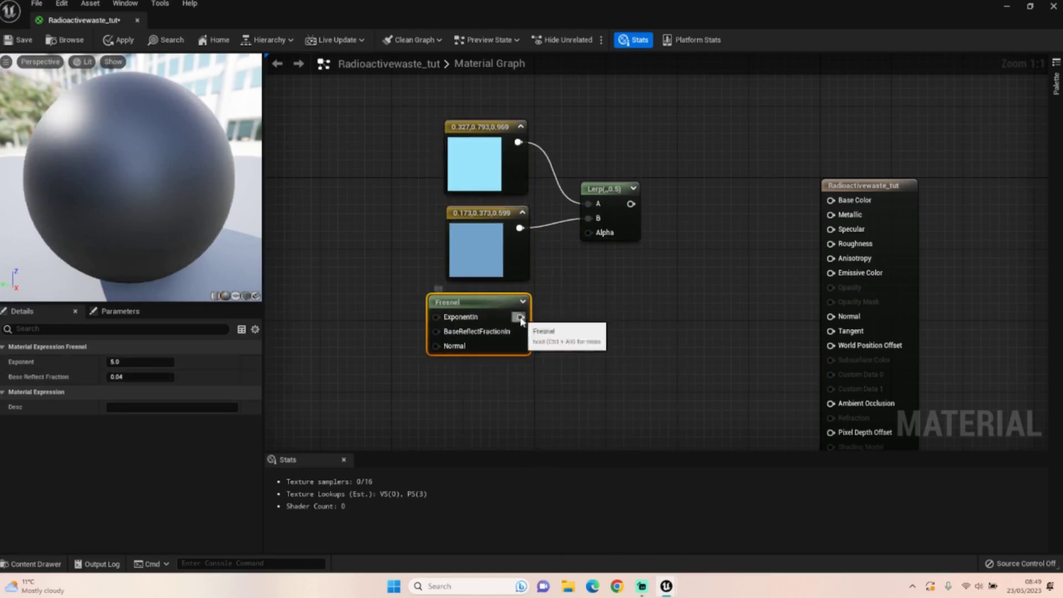
left_click_drag(520, 316, 589, 233)
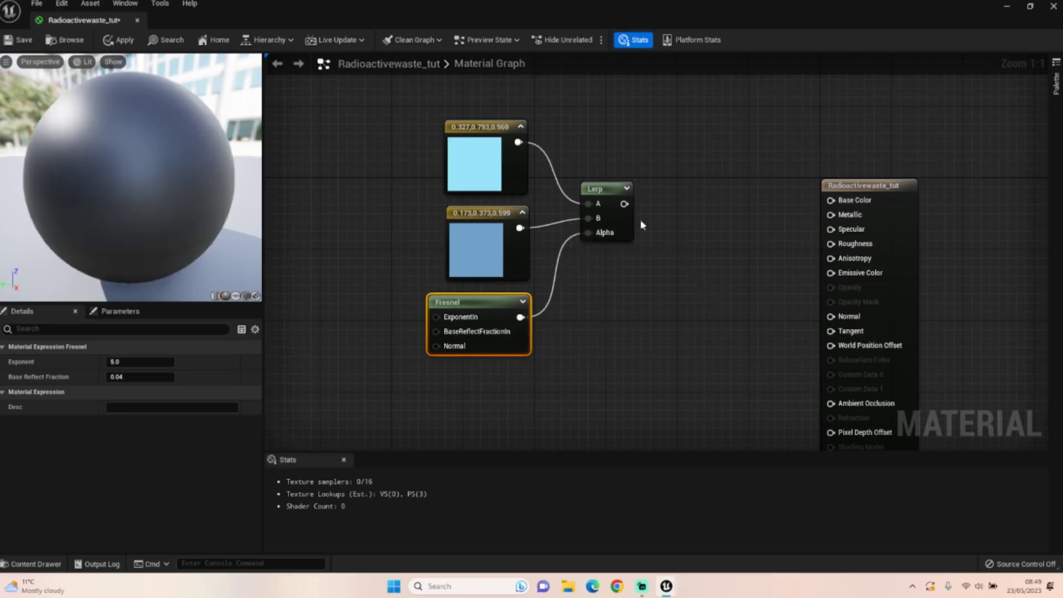
- Connect the Lerp output to Base Color and Emissive Color, and move the four source nodes farther from the material node
left_click_drag(624, 203, 831, 200)
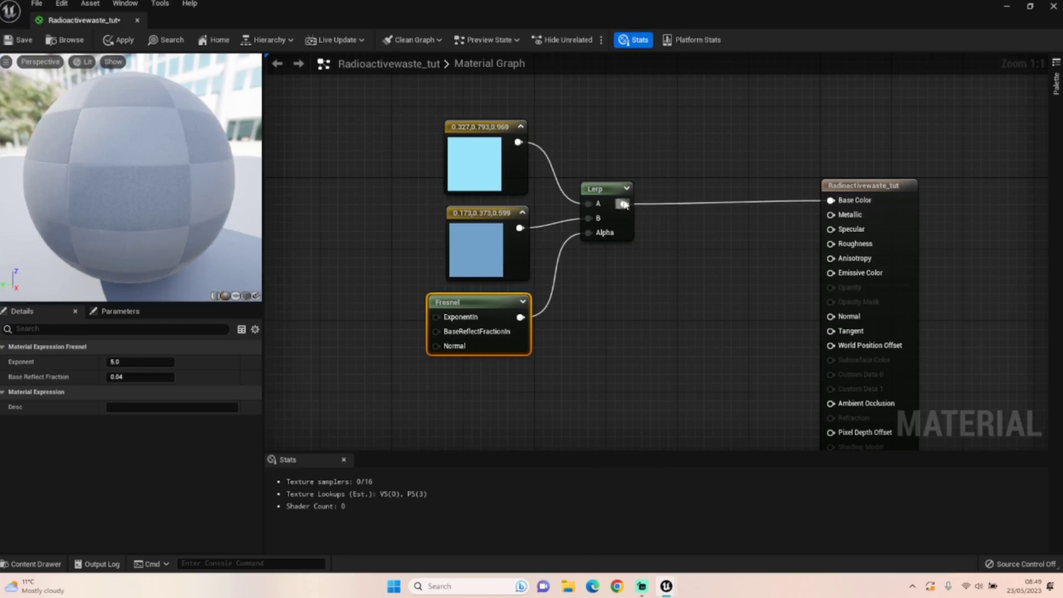
left_click_drag(624, 204, 830, 272)
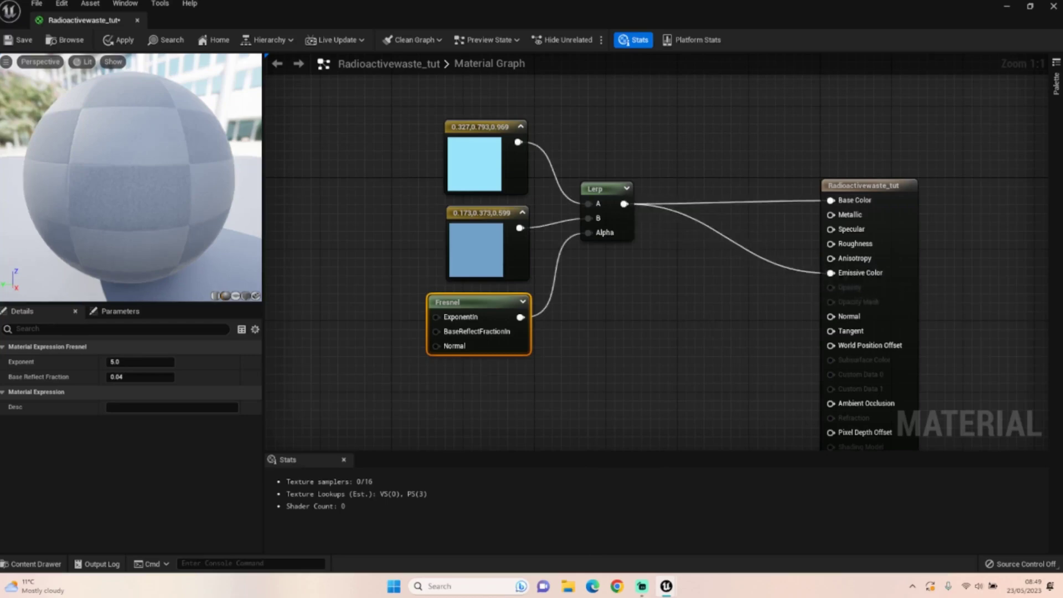
right_click_drag(704, 323, 750, 332)
left_click_drag(389, 150, 654, 377)
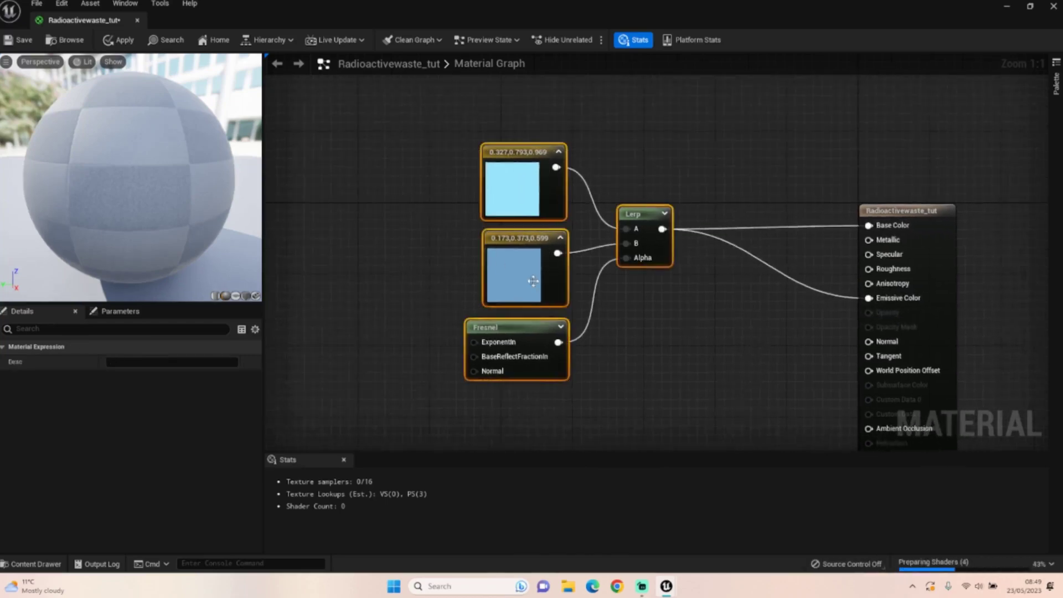
left_click_drag(533, 280, 498, 236)
left_click(788, 320)
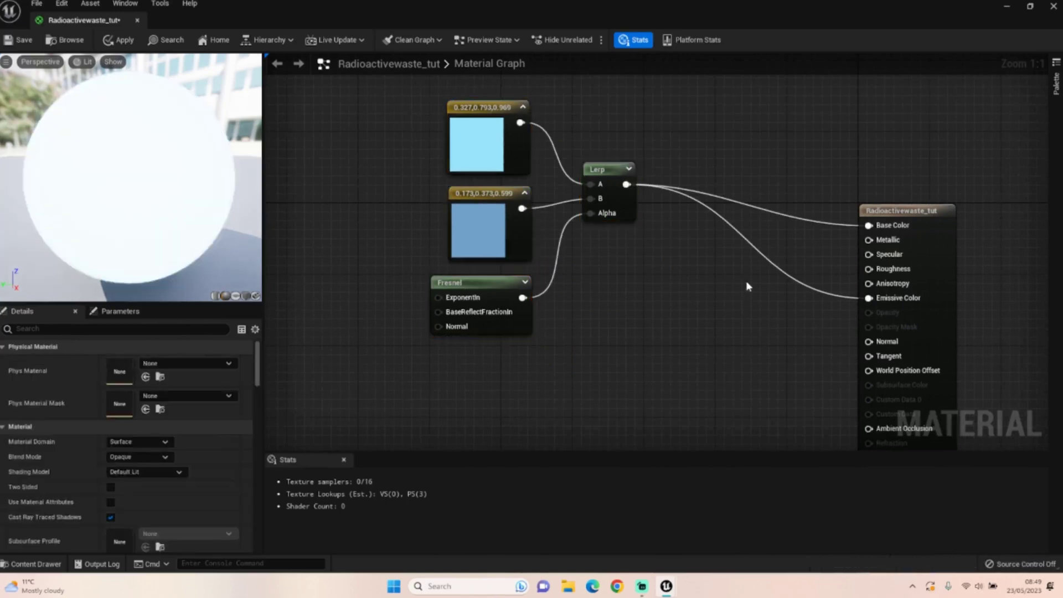
- Add a scalar parameter named Metallic, connect it to the material's Metallic input, and place it just below the Lerp node
left_click(693, 245)
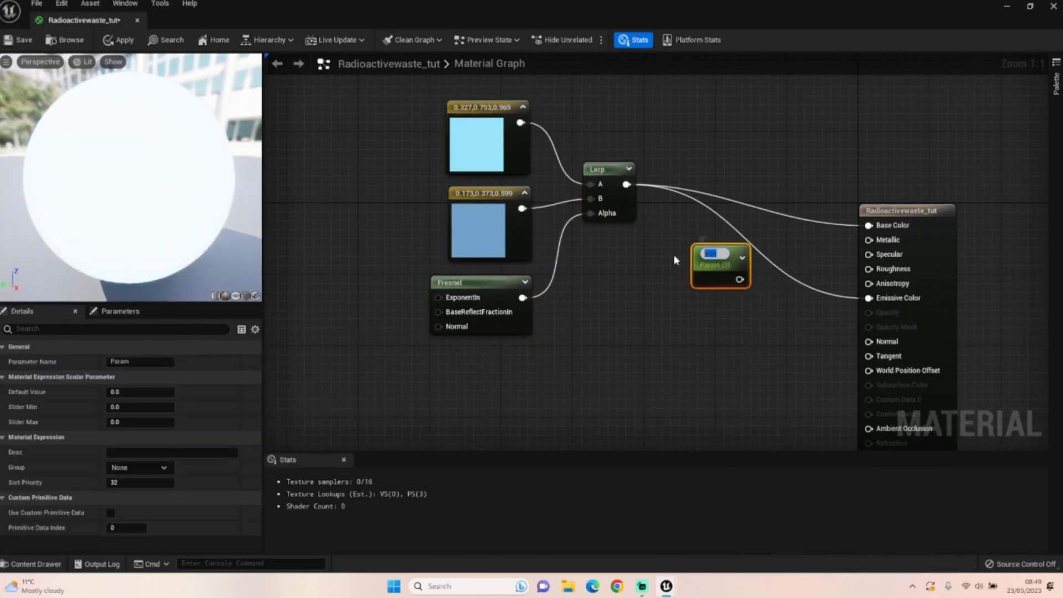
type("Metallic")
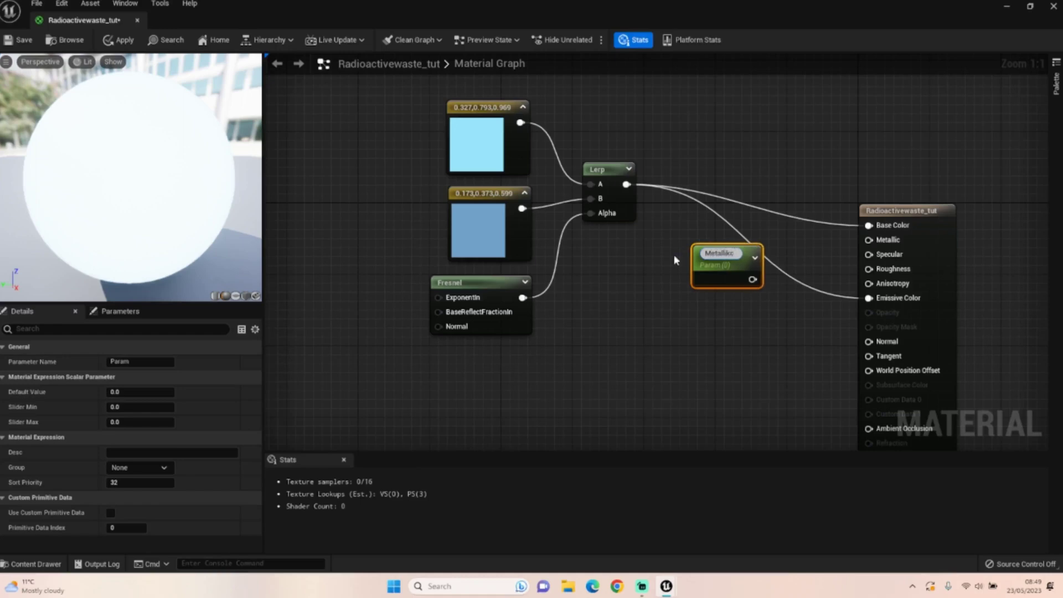
key("BackSpace")
key("BackSpace")
type("c")
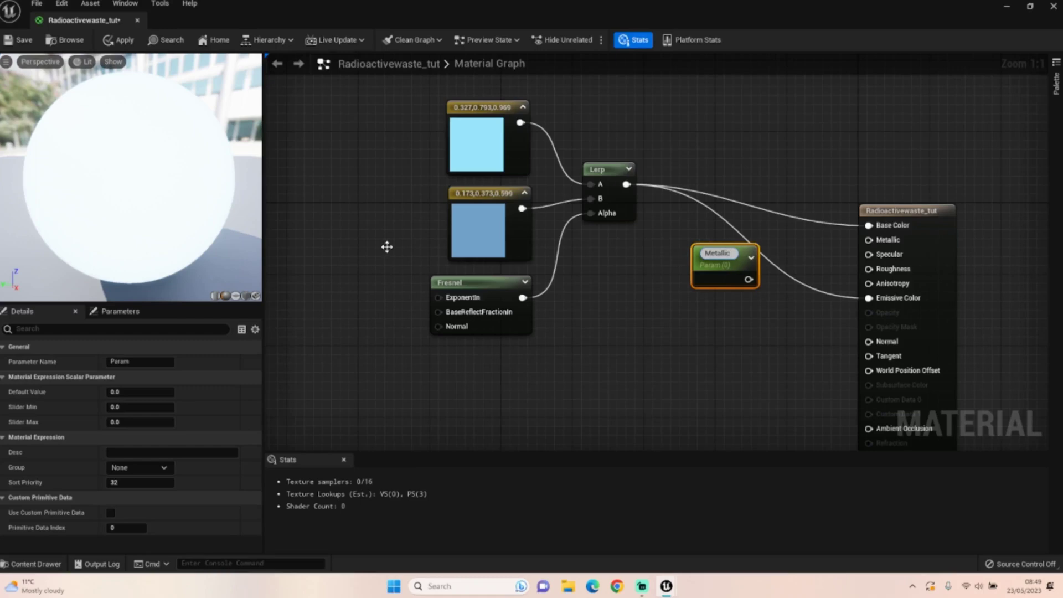
key("Return")
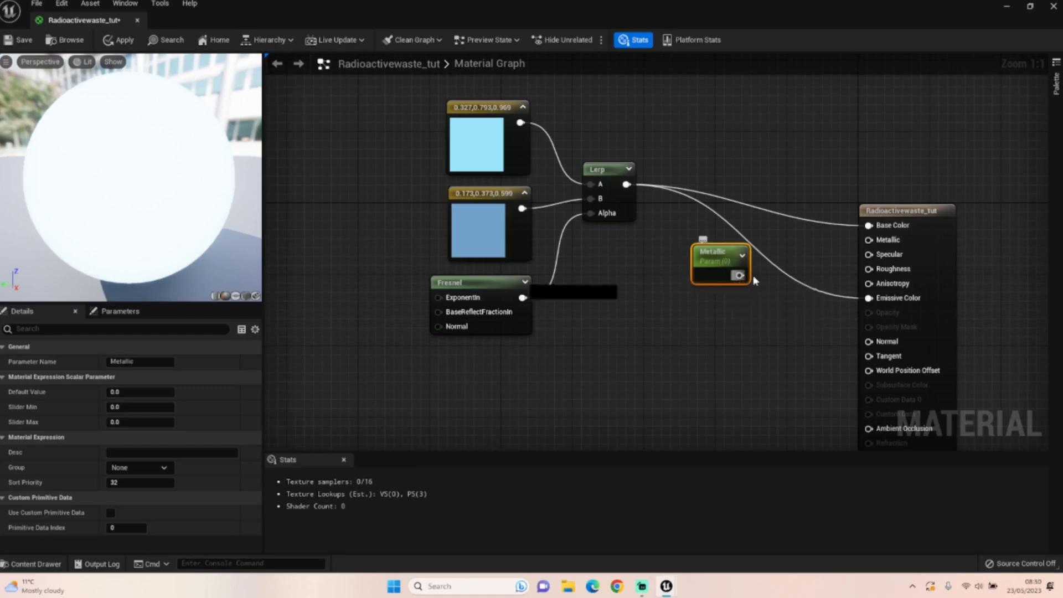
left_click_drag(740, 276, 880, 242)
left_click_drag(700, 255, 670, 240)
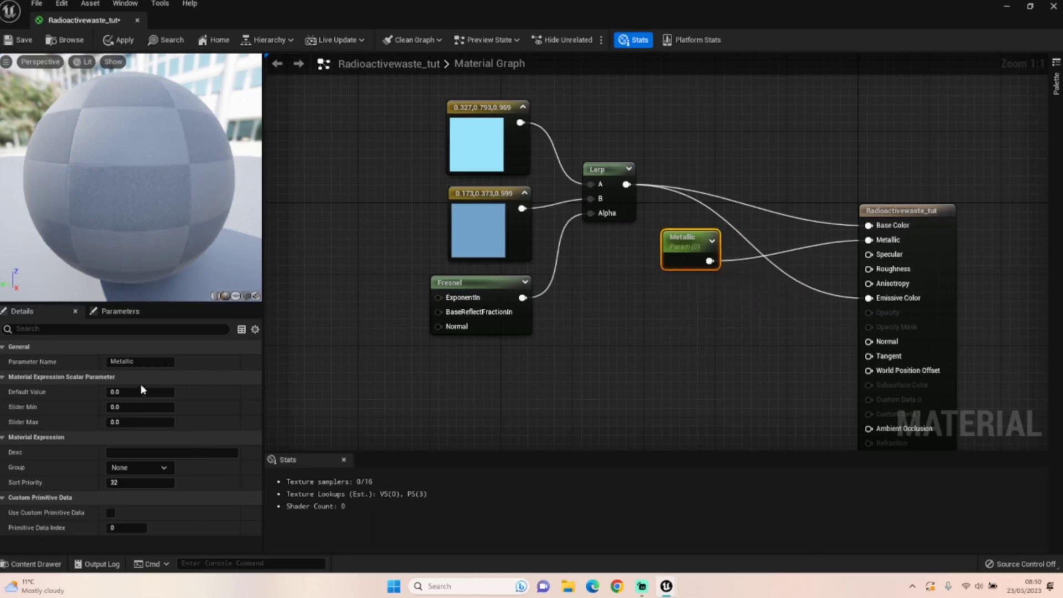
- Set the Metallic parameter's default value to 0.85
type("0")
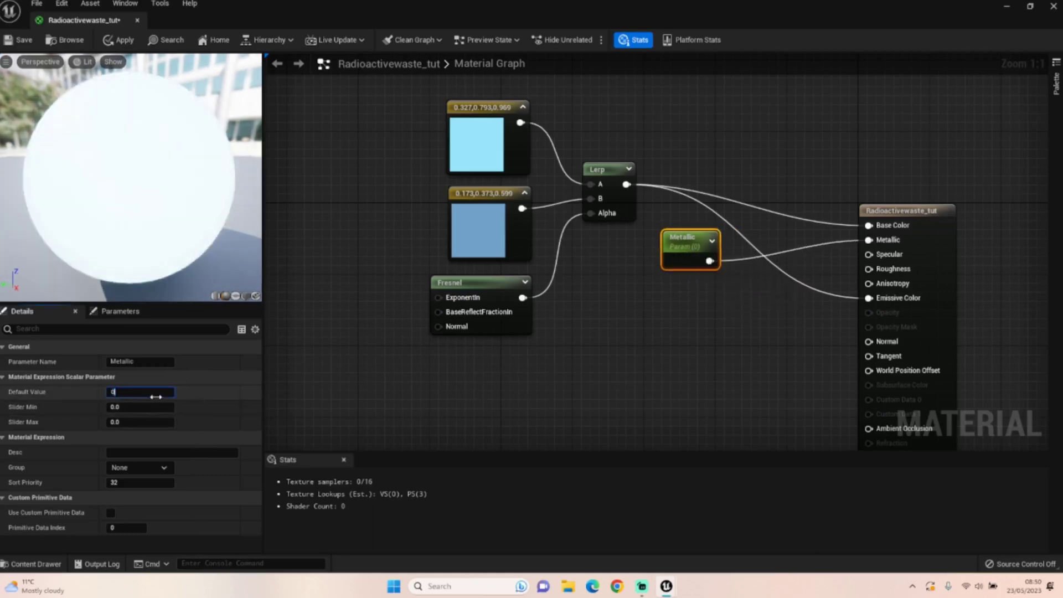
type(".85")
key("Return")
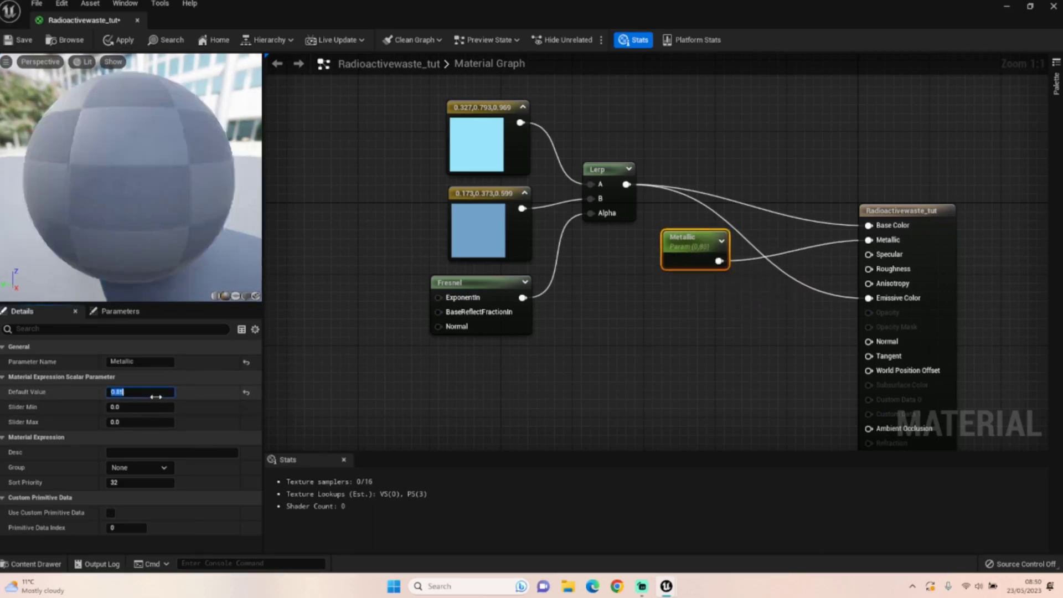
- Move the Metallic node directly below the Lerp node and bring the material result node closer to the other nodes
right_click_drag(437, 394, 433, 380)
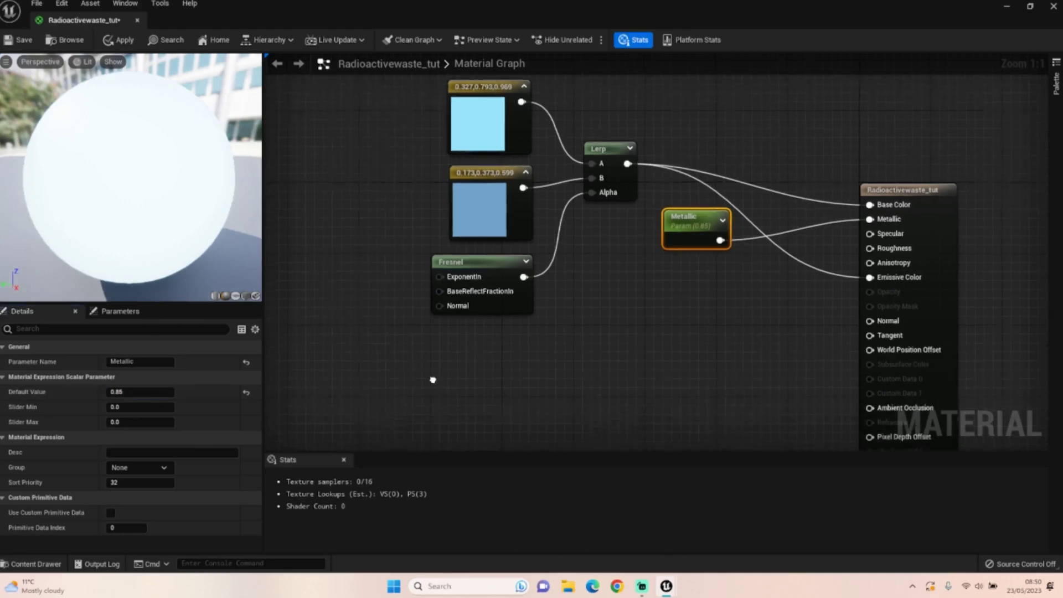
left_click_drag(697, 245, 626, 254)
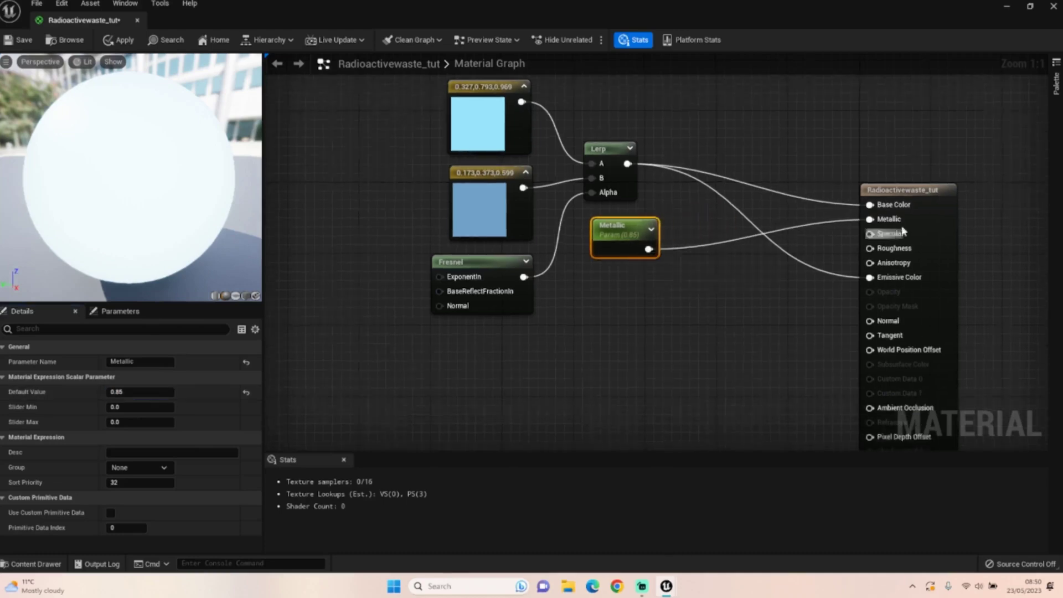
left_click_drag(927, 215, 873, 170)
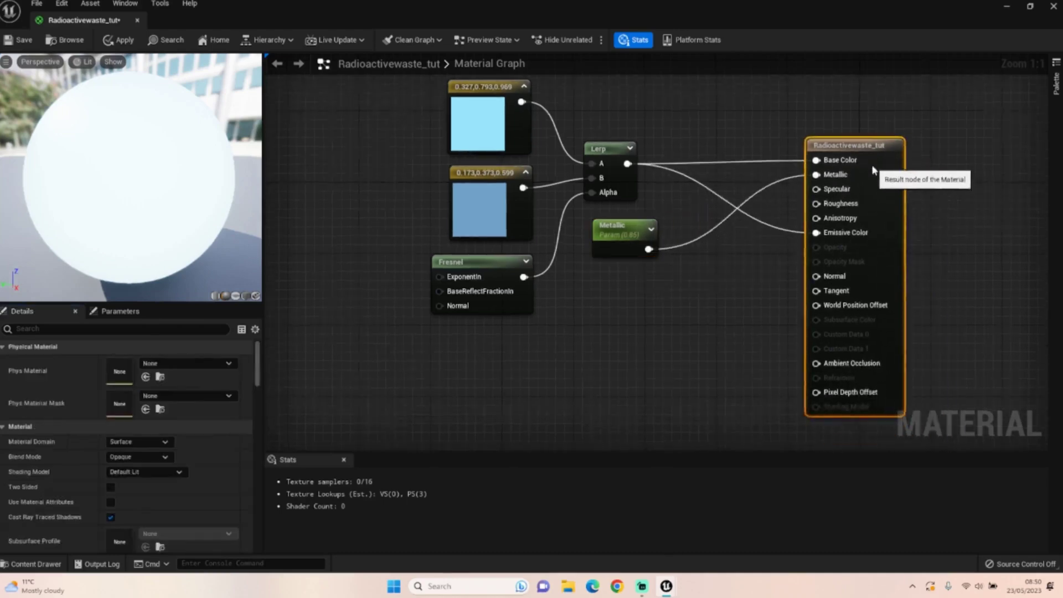
left_click(637, 326)
right_click_drag(636, 325, 713, 293)
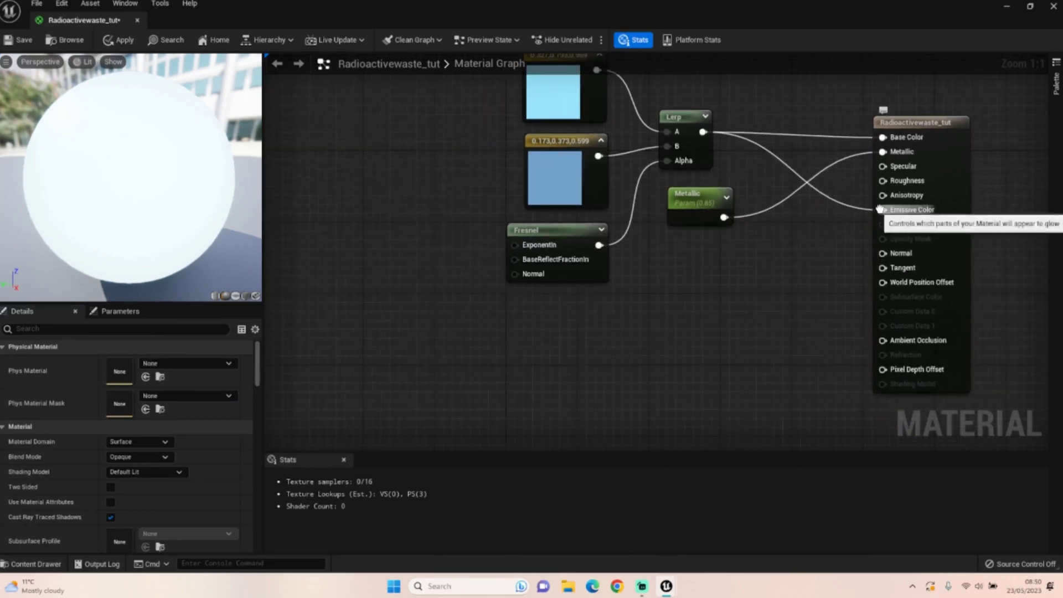
- Detach the Lerp output from Emissive Color to compare the preview without glow, and reconnect it to Emissive Color
left_click_drag(884, 209, 831, 237, "ctrl")
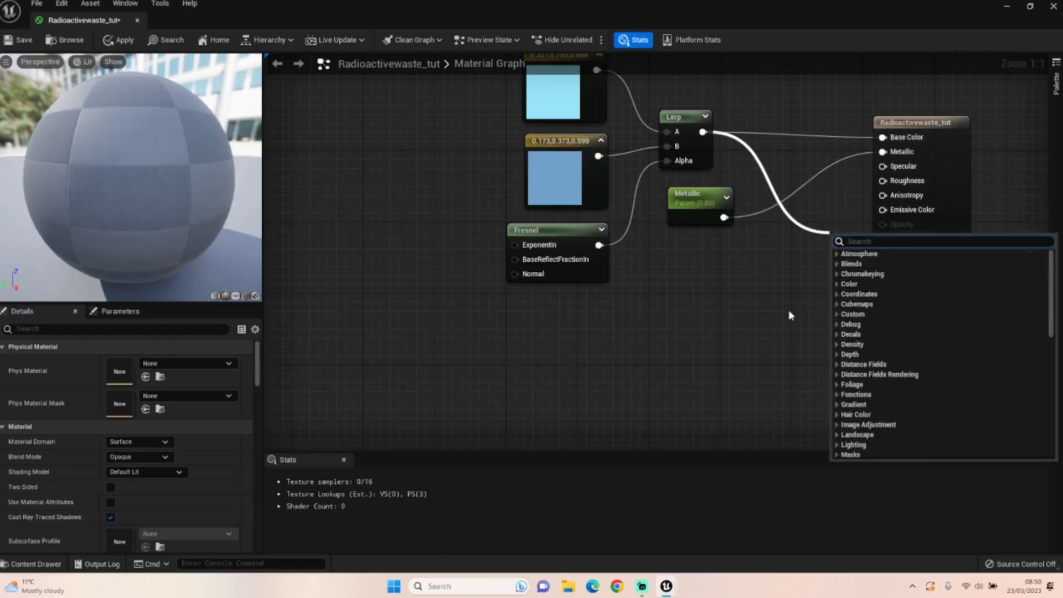
left_click(746, 343)
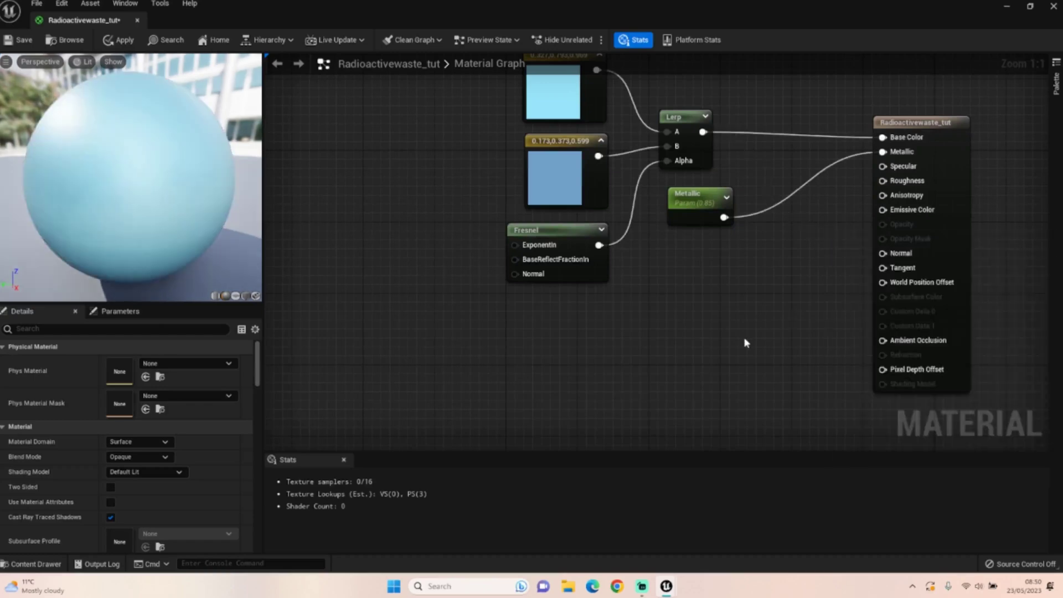
left_click_drag(703, 132, 903, 214)
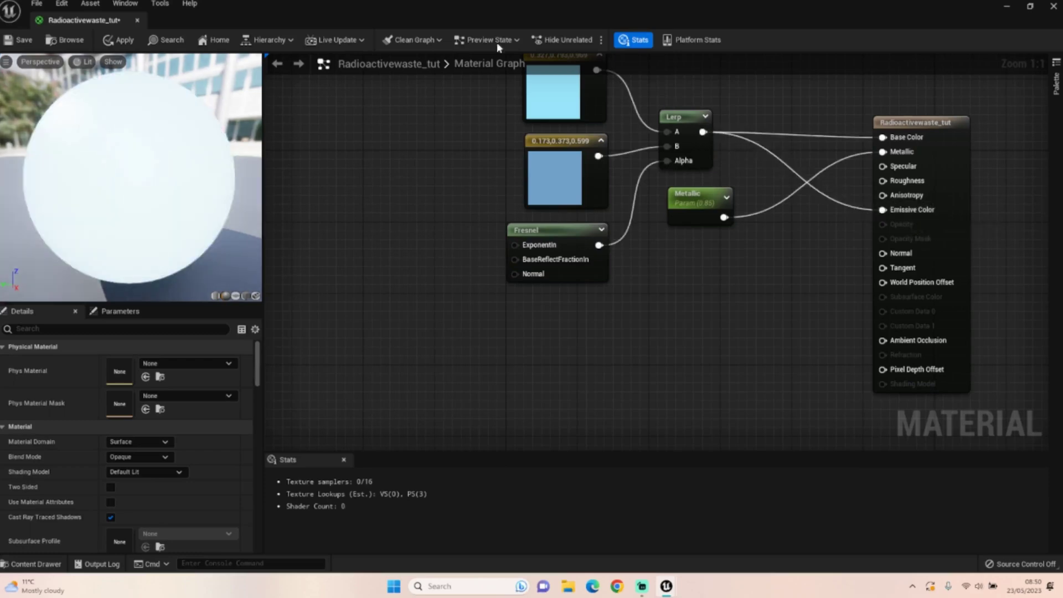
- Add a TextureCoordinate node in the empty graph area below and well to the left of the Fresnel node
right_click_drag(359, 207, 365, 243)
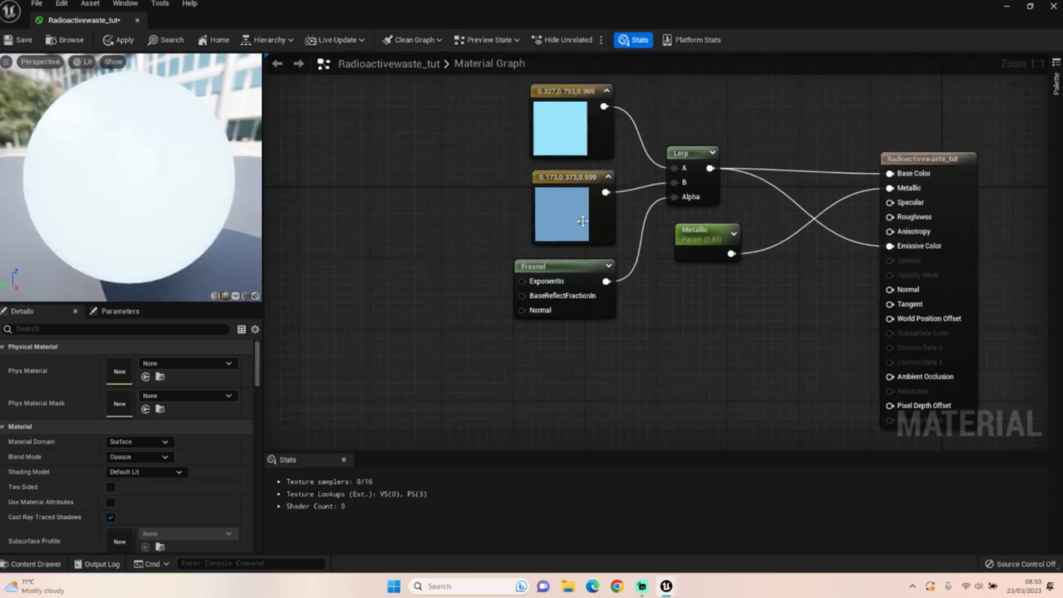
right_click_drag(502, 287, 740, 189)
right_click_drag(683, 223, 596, 206)
scroll(596, 205, "down", 2)
right_click(521, 256)
type("Text")
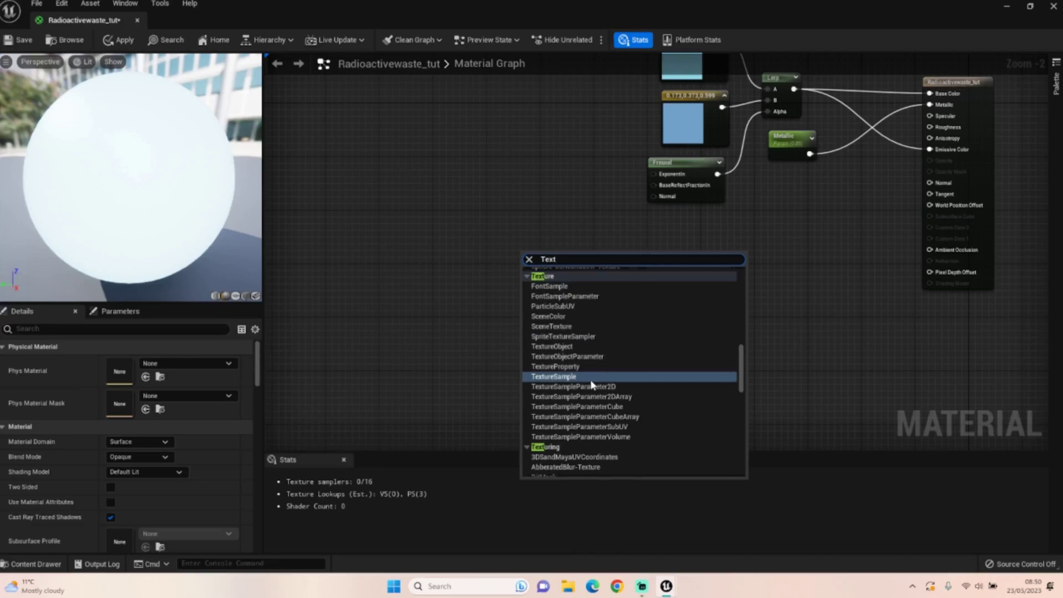
key("BackSpace")
type("c")
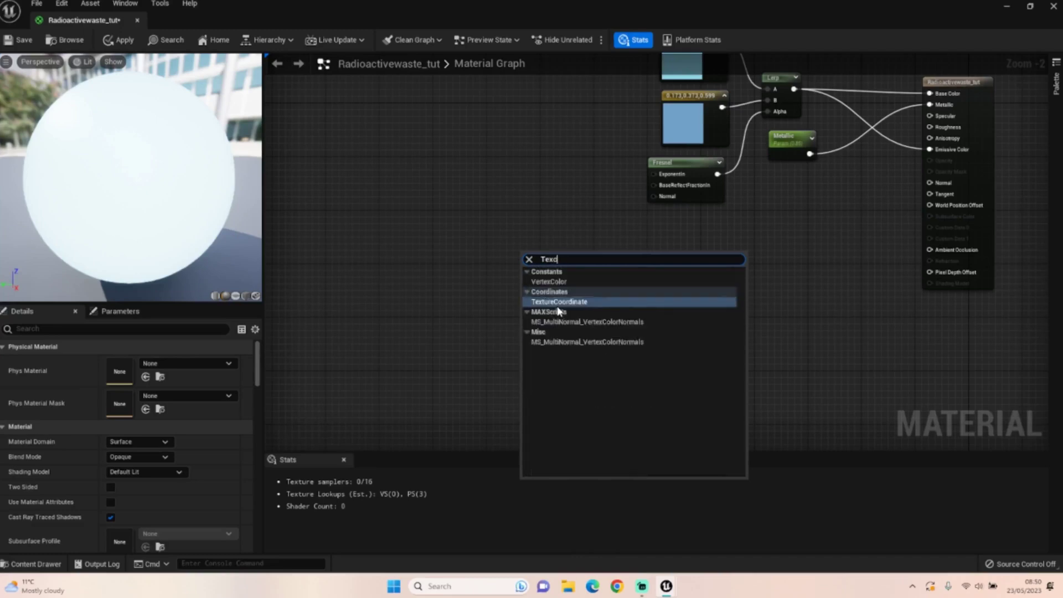
left_click(560, 303)
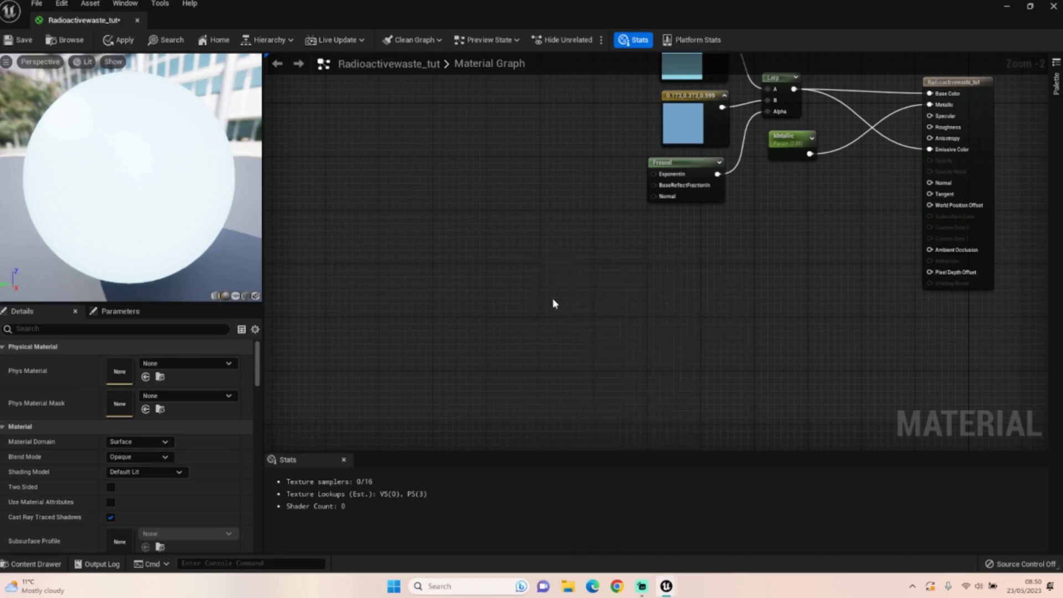
scroll(563, 278, "up", 2)
left_click_drag(538, 272, 377, 266)
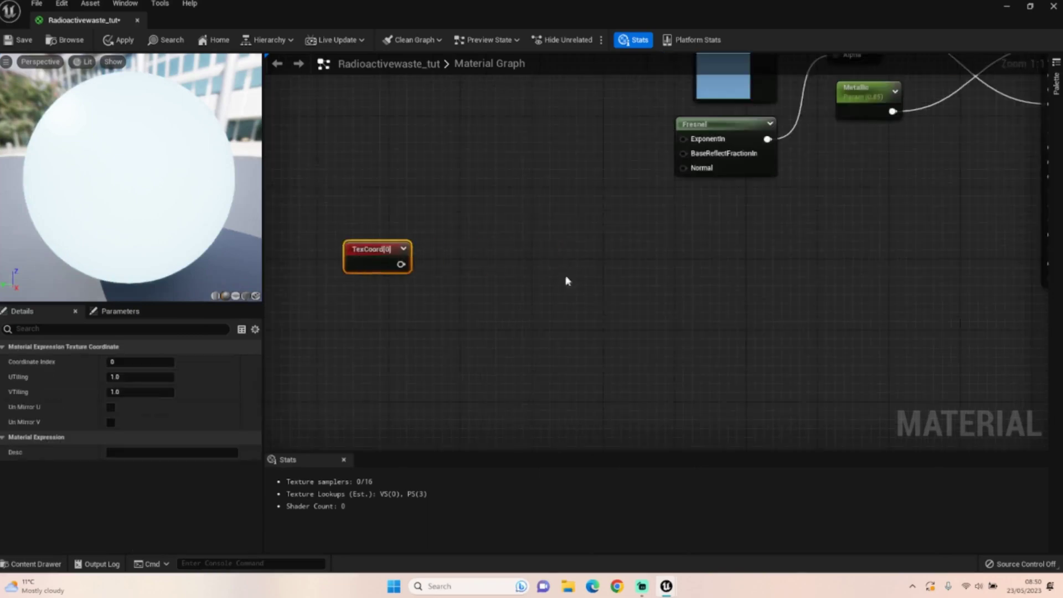
- Add two Panner nodes, one above the other beside the TexCoord node, and connect TexCoord to both Coordinate inputs
right_click_drag(565, 281, 677, 275)
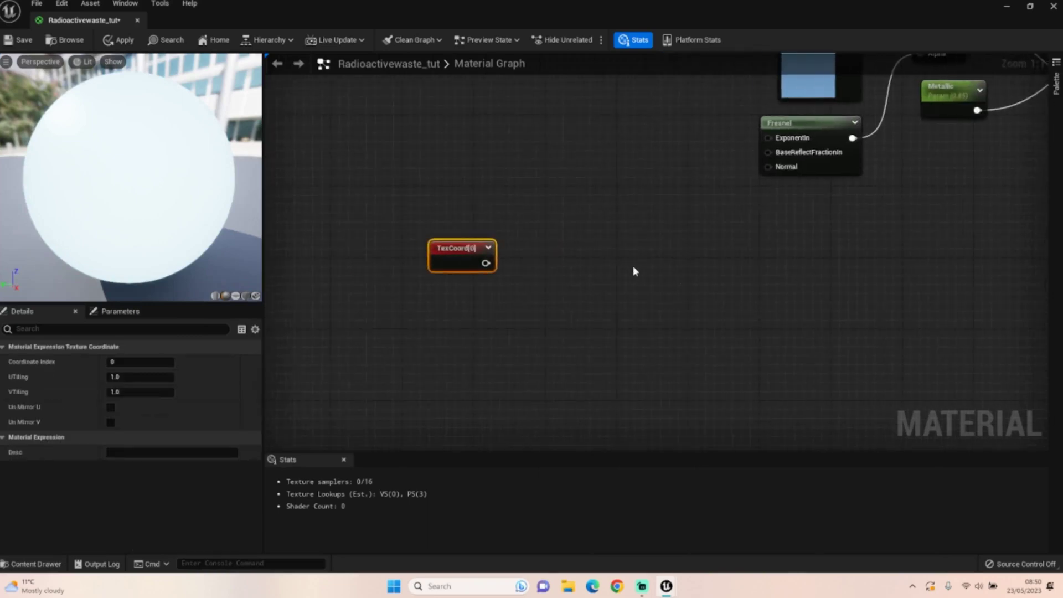
key("p")
left_click(573, 255)
left_click_drag(590, 261, 584, 249)
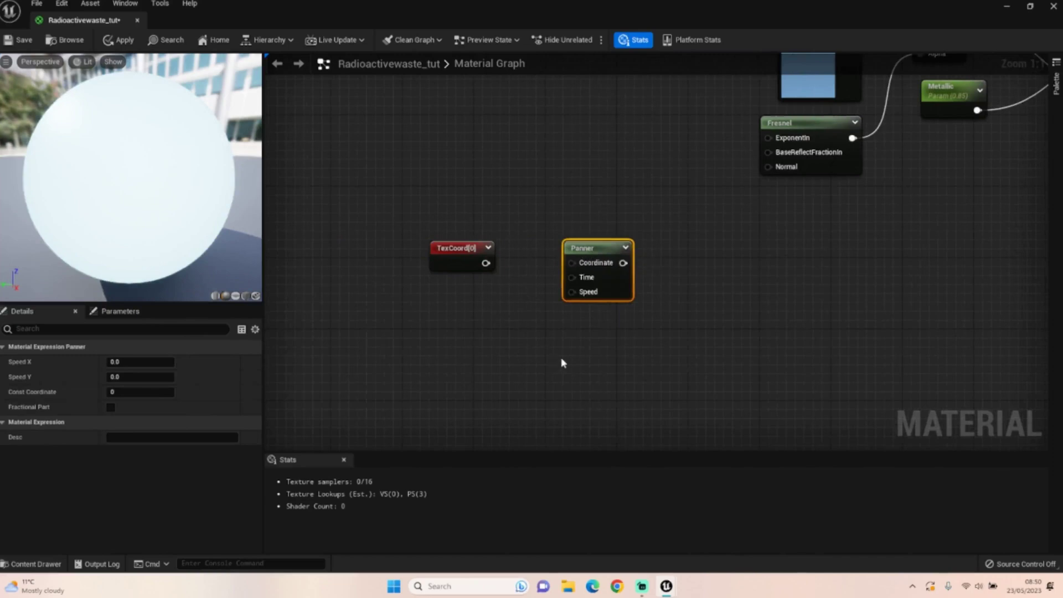
key("ctrl+d")
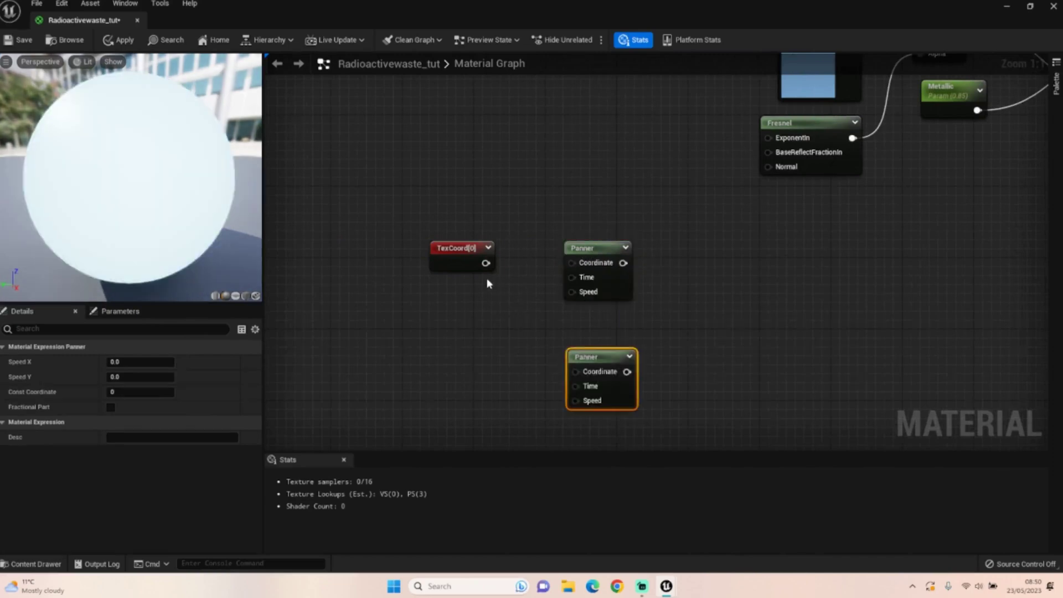
left_click_drag(485, 263, 579, 264)
left_click_drag(486, 264, 576, 371)
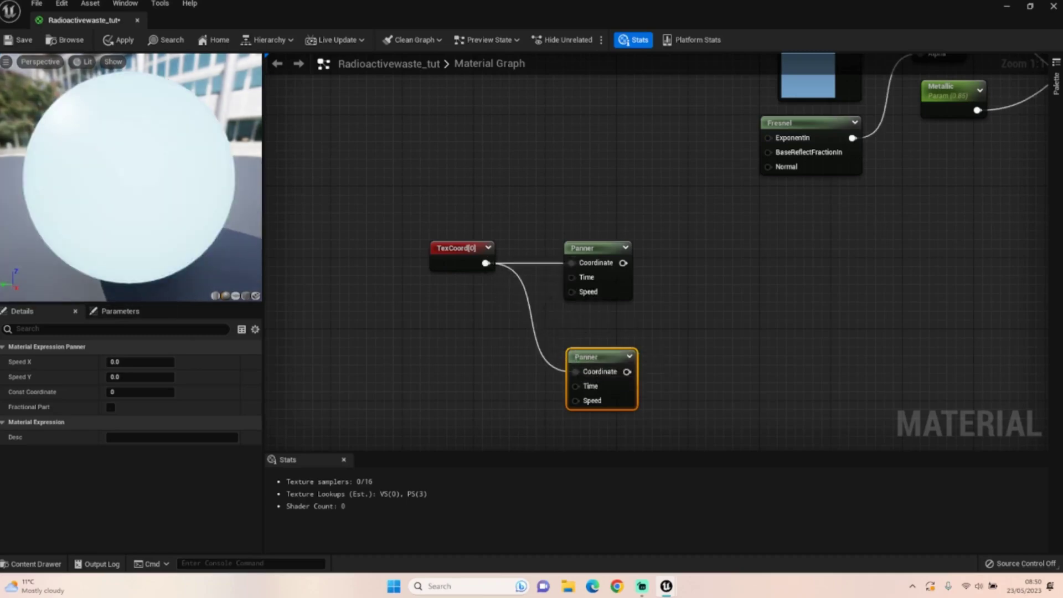
- Set the upper Panner's Speed X to 0.2 and Speed Y to 0.1
left_click(594, 272)
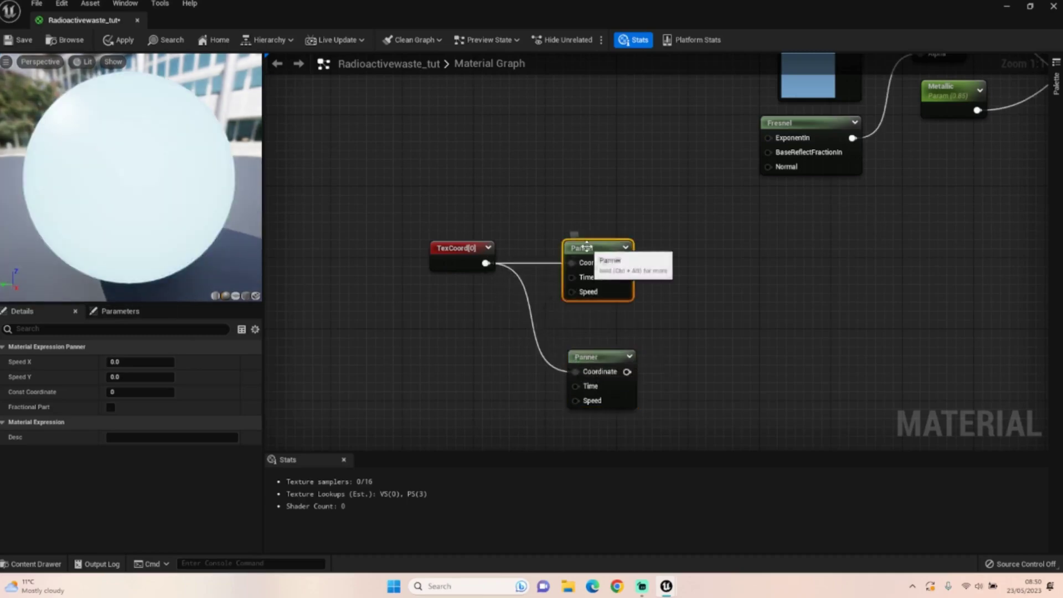
left_click(149, 361)
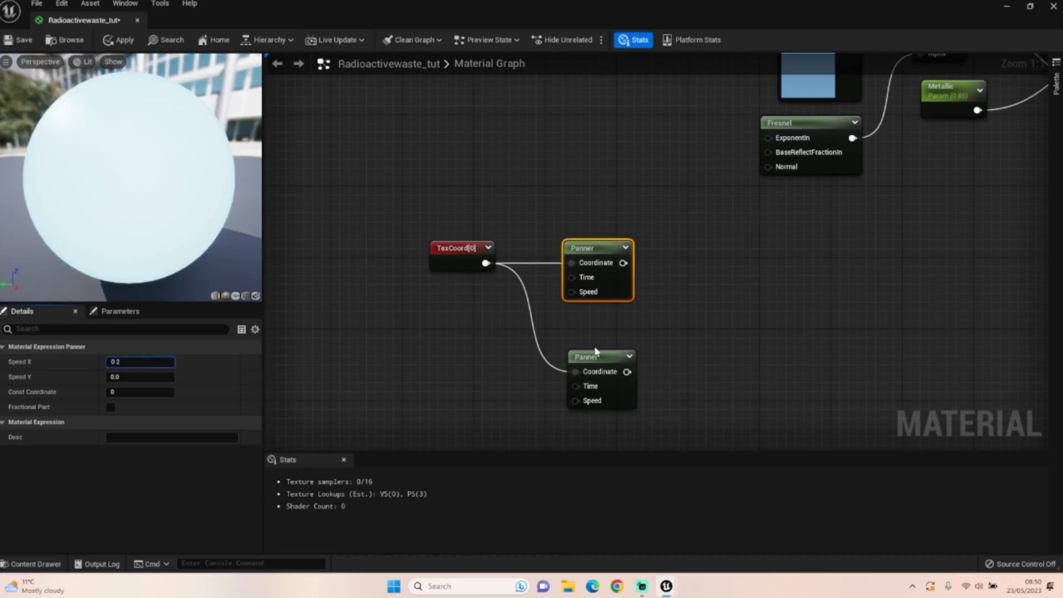
left_click(137, 377)
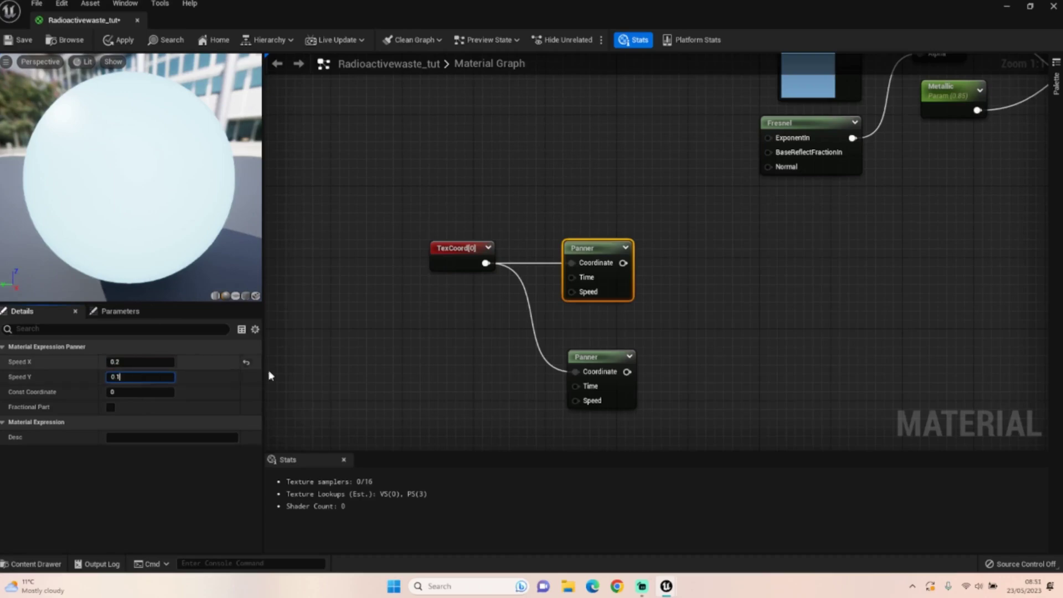
left_click(349, 364)
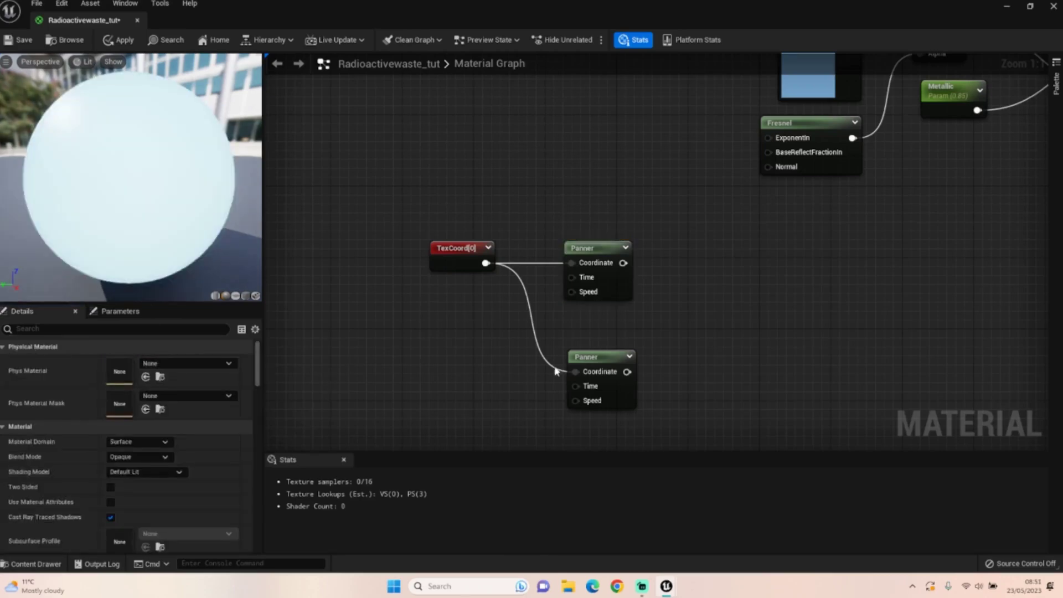
- Set the lower Panner's Speed X to -0.15 and Speed Y to -0.5, and align it under the upper Panner
left_click(585, 357)
left_click(148, 361)
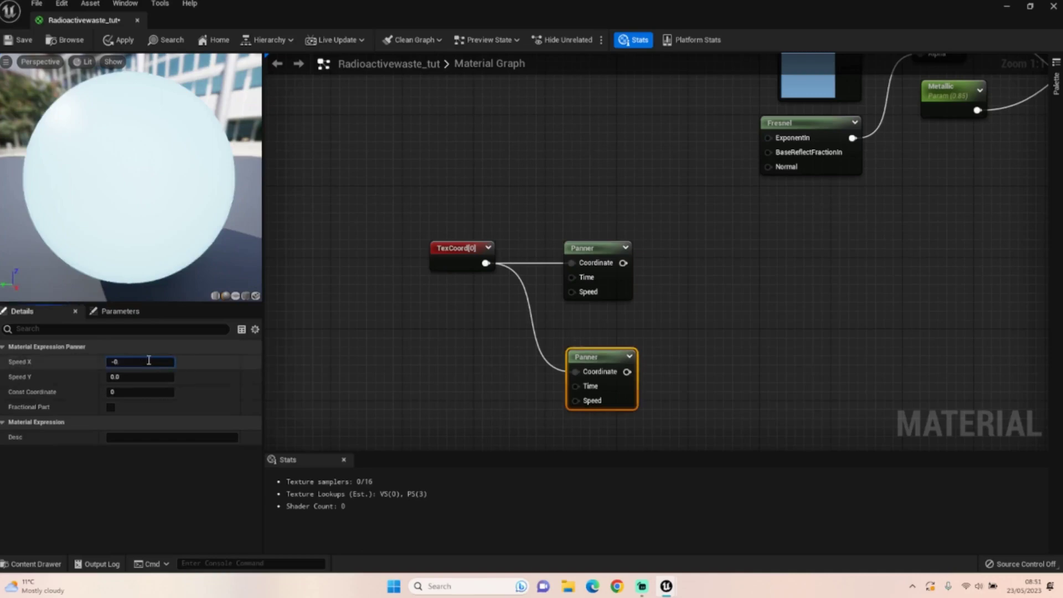
type("-0.15")
key("Return")
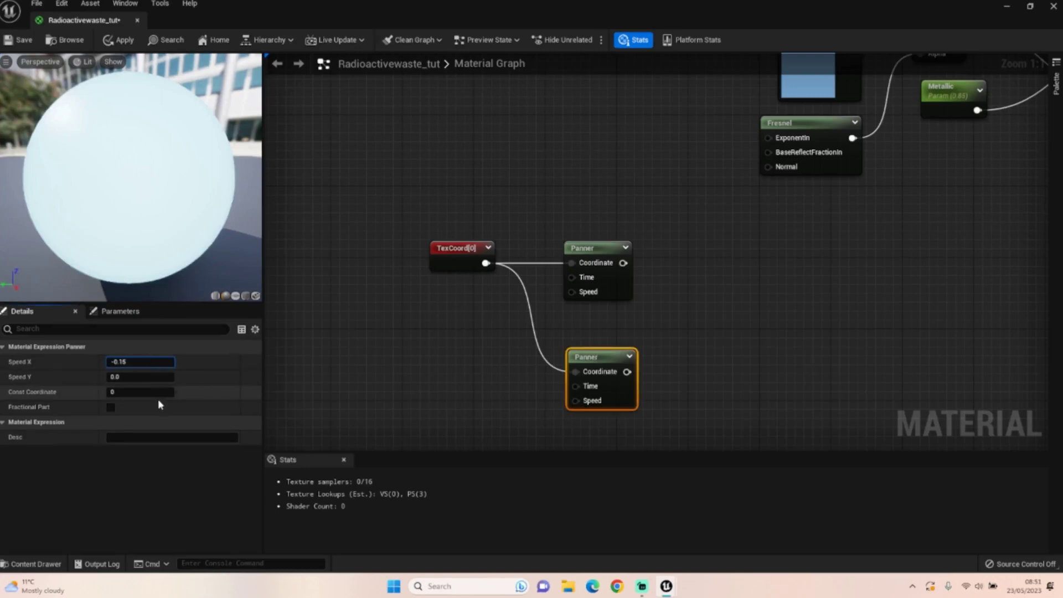
left_click(161, 377)
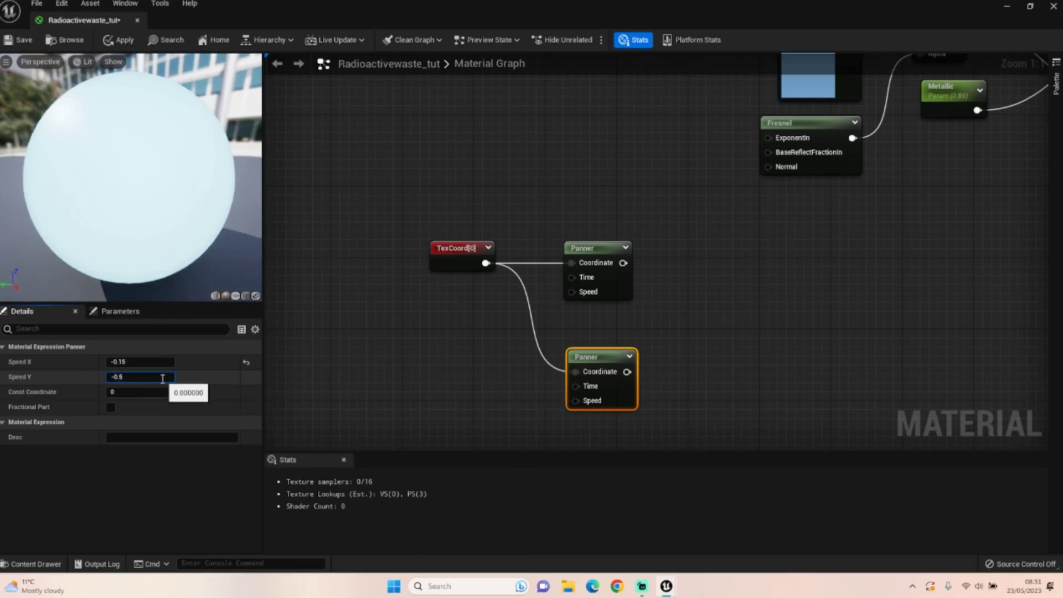
key("Return")
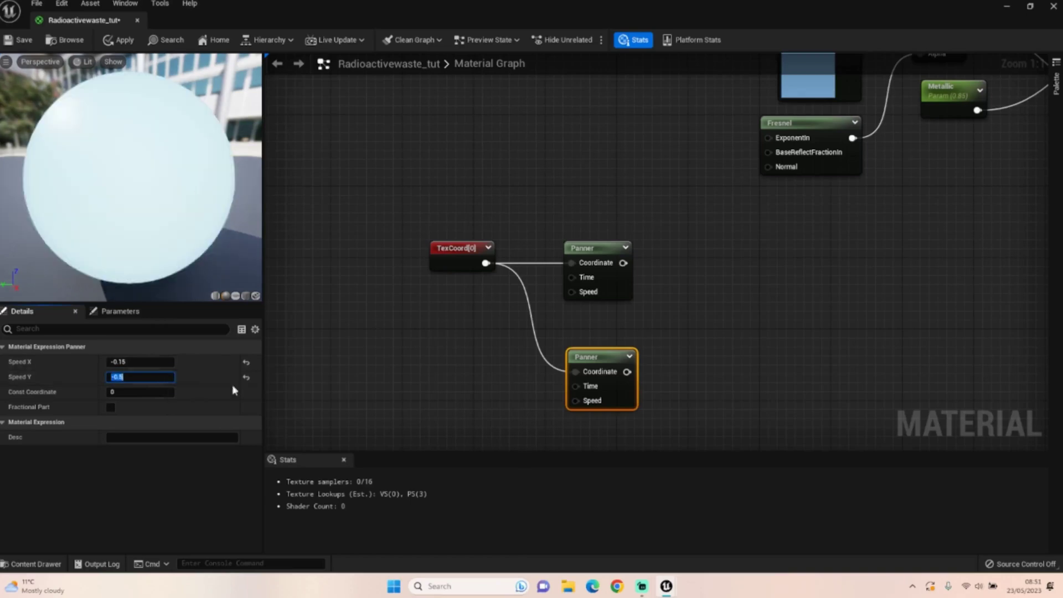
right_click_drag(405, 378, 278, 387)
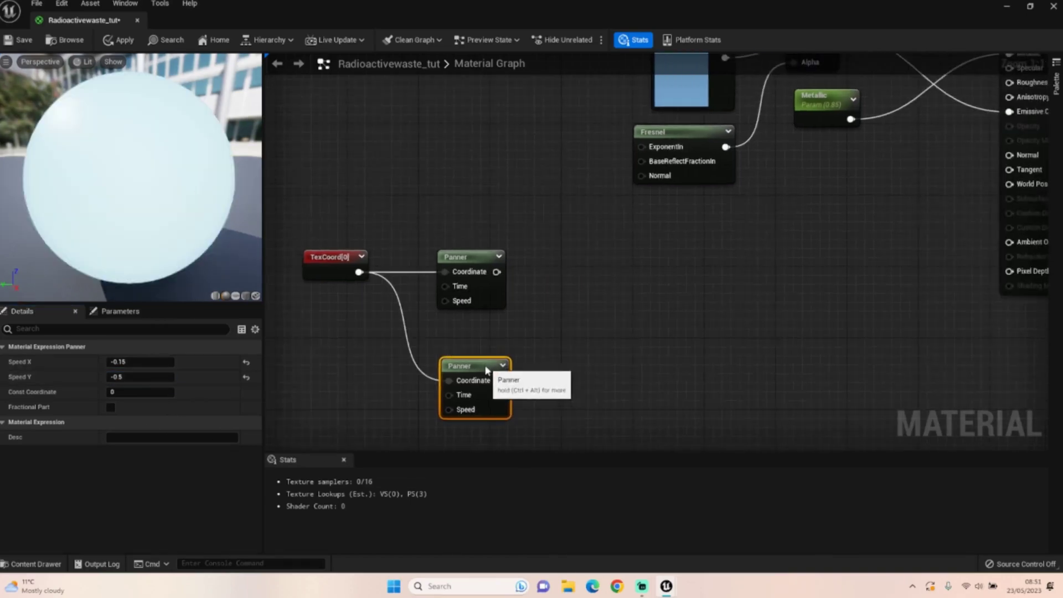
mouse_move(489, 370)
left_mouse_down()
mouse_move(477, 368)
mouse_move(485, 366)
left_mouse_up()
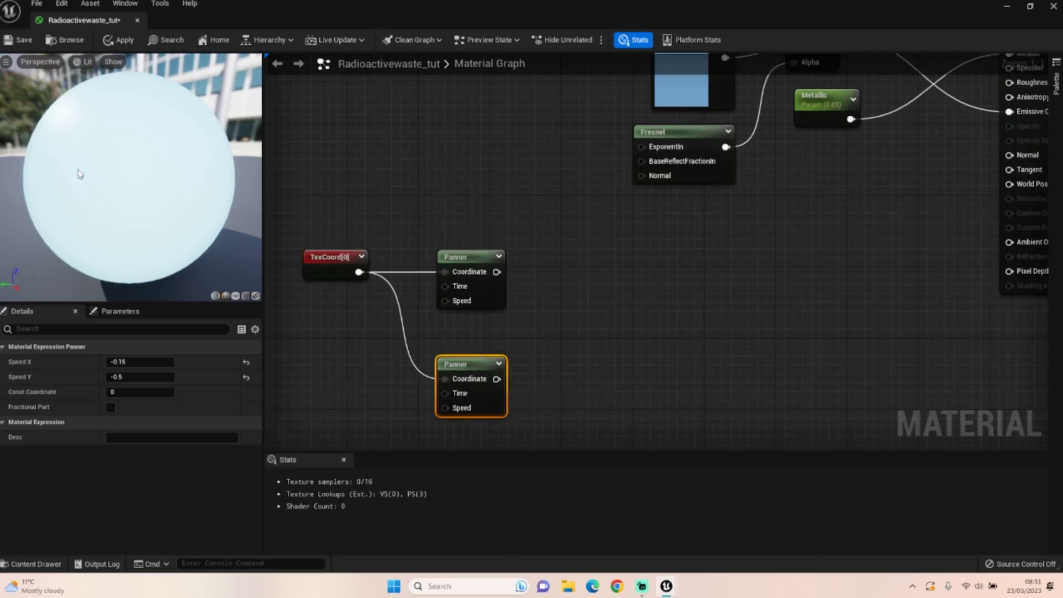
- Add two Texture Sample nodes to the right of the Panners, one above the other
right_click_drag(598, 283, 613, 268)
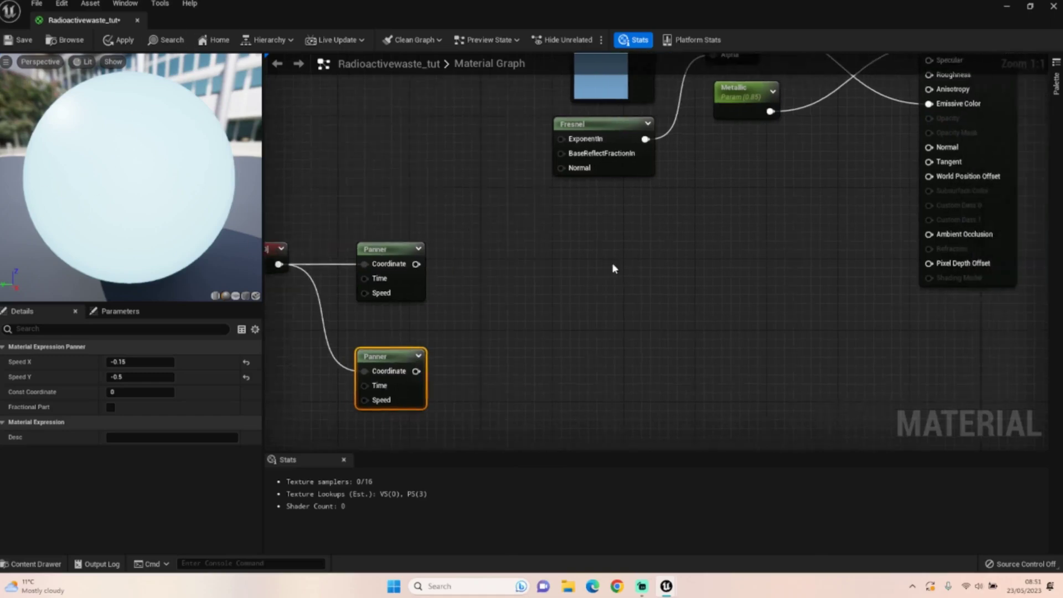
key("t")
left_click(520, 231)
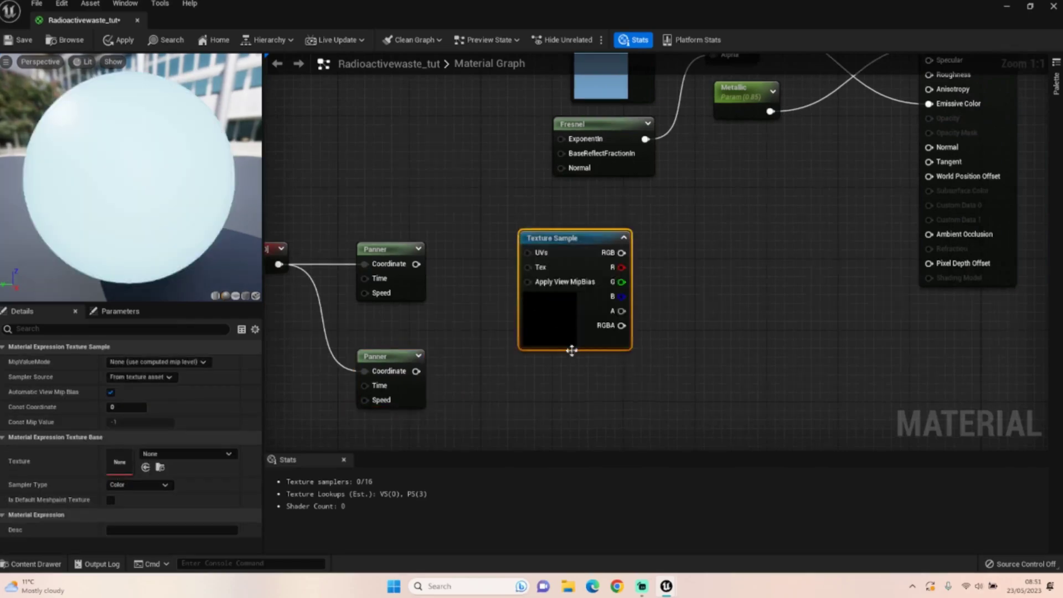
right_click_drag(572, 351, 553, 256)
key("t")
left_click(507, 285)
left_click_drag(544, 297, 535, 293)
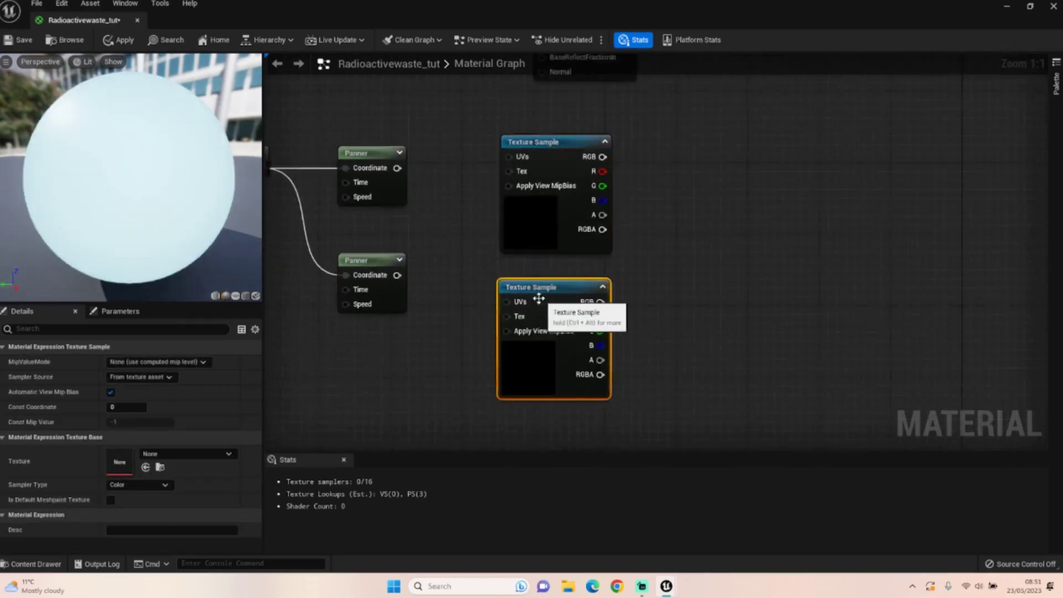
- Connect each Panner's output to the UVs of its neighbouring Texture Sample, and align both pairs in straight rows
left_click_drag(396, 167, 508, 157)
left_click_drag(402, 276, 556, 285)
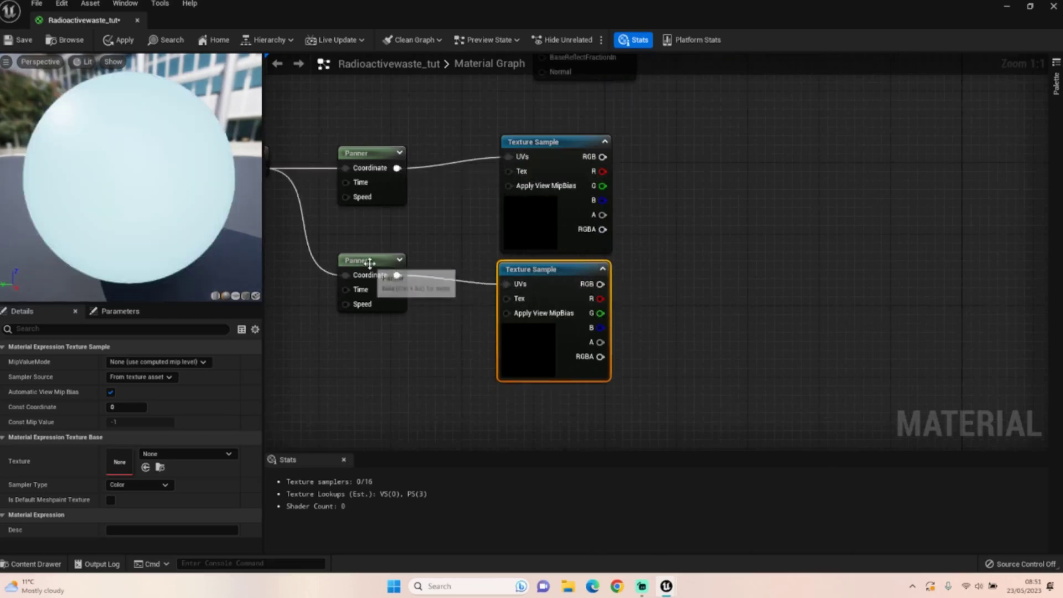
left_click_drag(388, 270, 387, 279)
left_click_drag(550, 151, 547, 162)
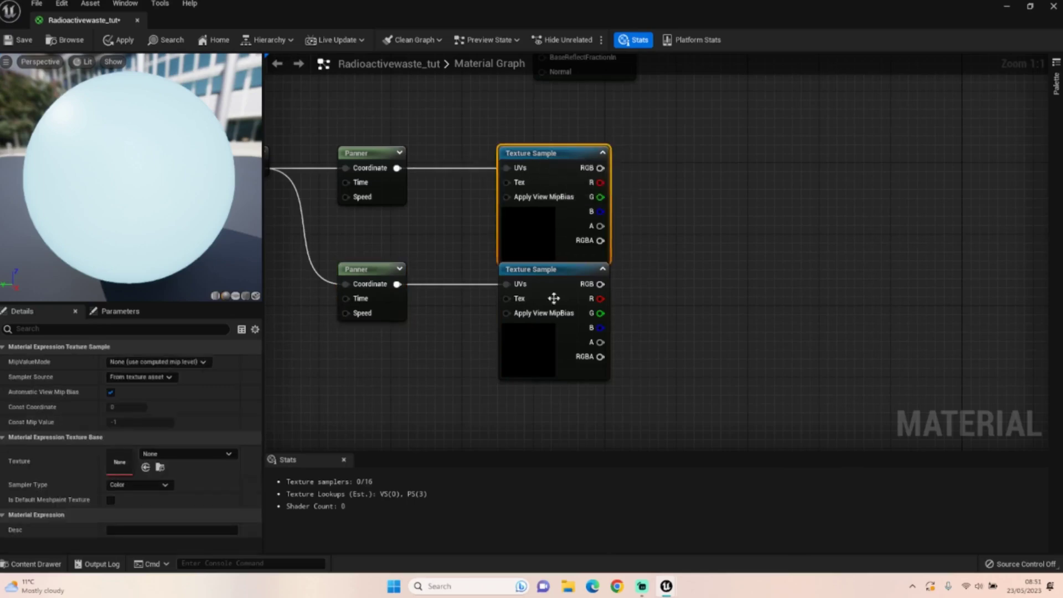
left_click_drag(555, 297, 556, 306)
left_click(368, 277)
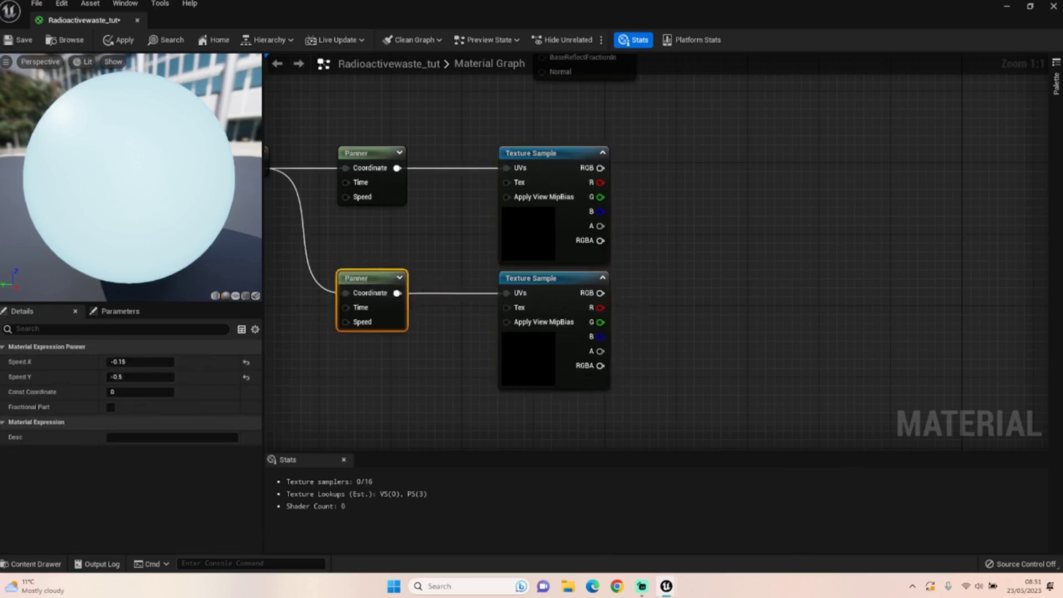
right_click_drag(368, 277, 483, 284)
left_click(320, 158)
left_click(546, 236)
right_click_drag(546, 236, 432, 246)
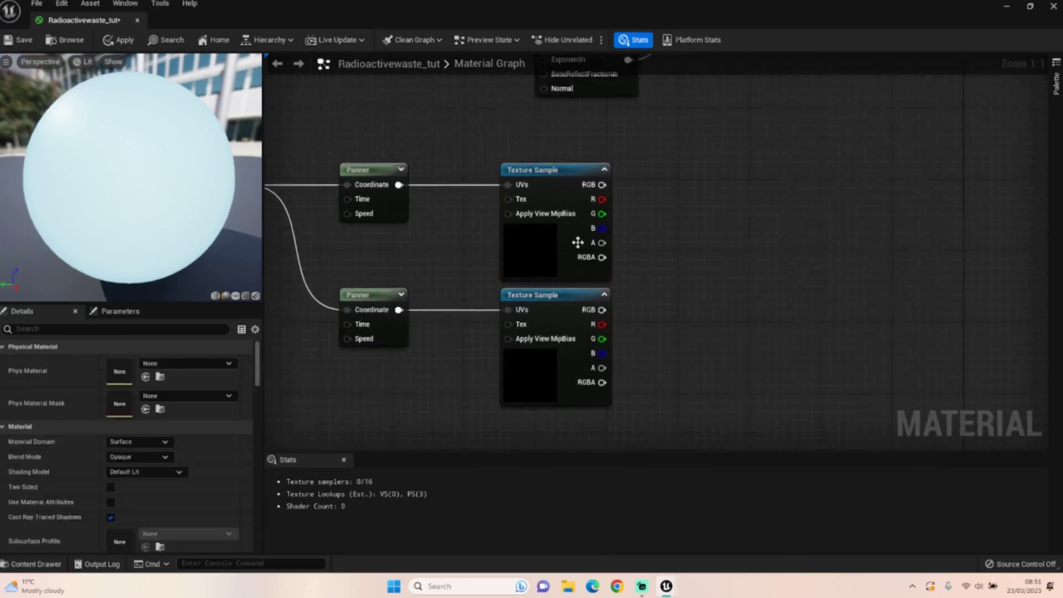
- Assign the water_n texture to the upper Texture Sample node
left_click(577, 242)
left_click(190, 454)
type("Water")
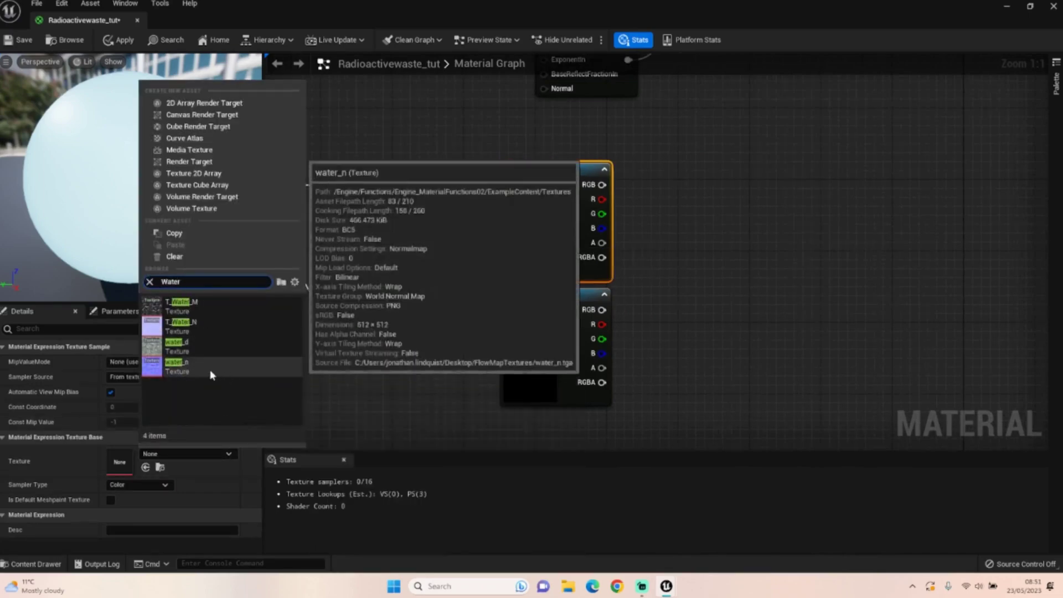
left_click(211, 370)
- Assign the T_Water_N texture to the lower Texture Sample node
left_click(541, 380)
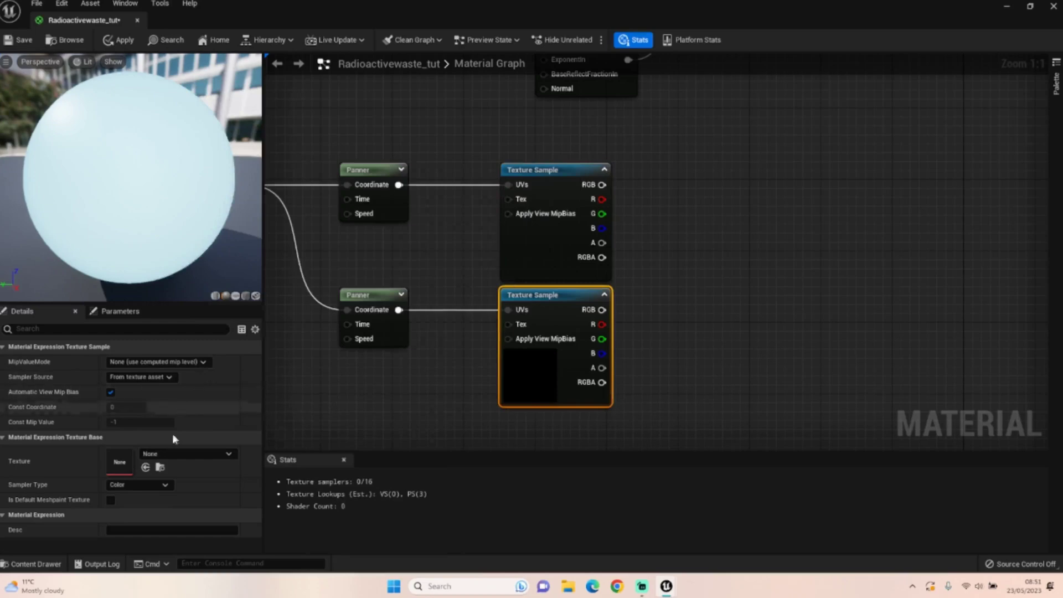
left_click(191, 454)
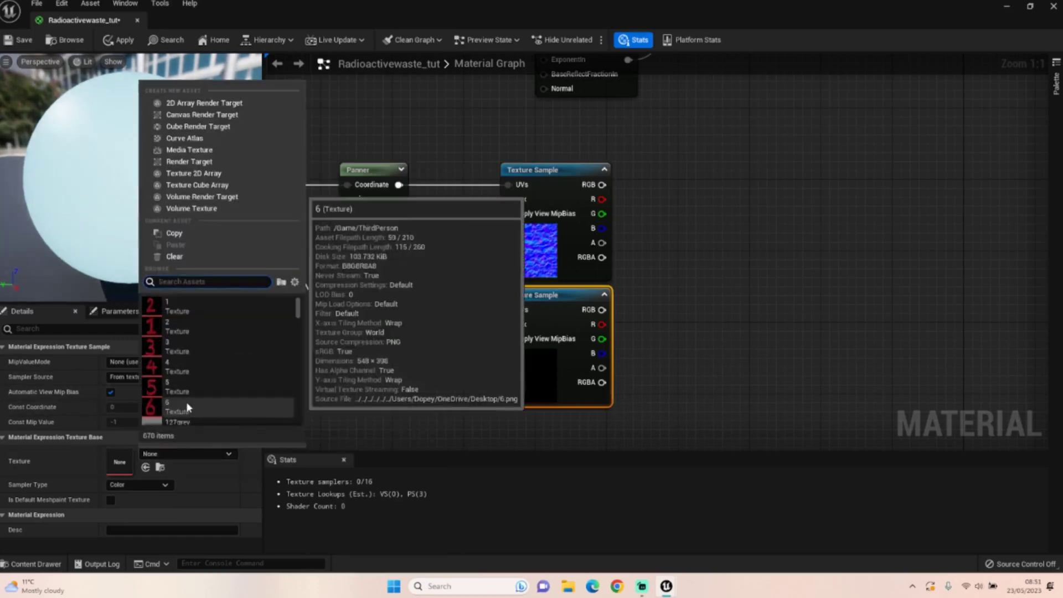
type("Water")
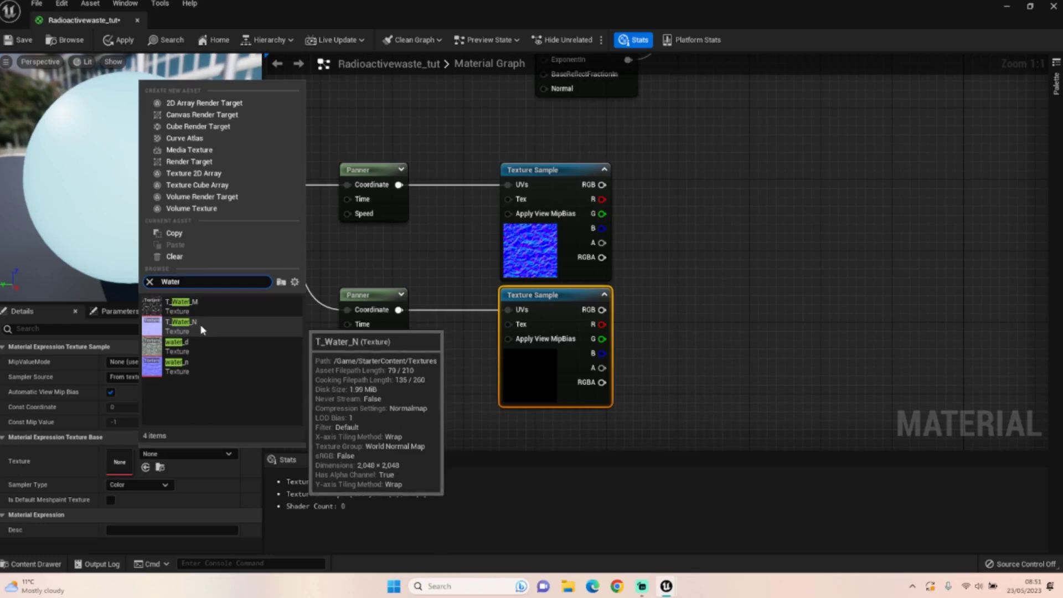
left_click(202, 328)
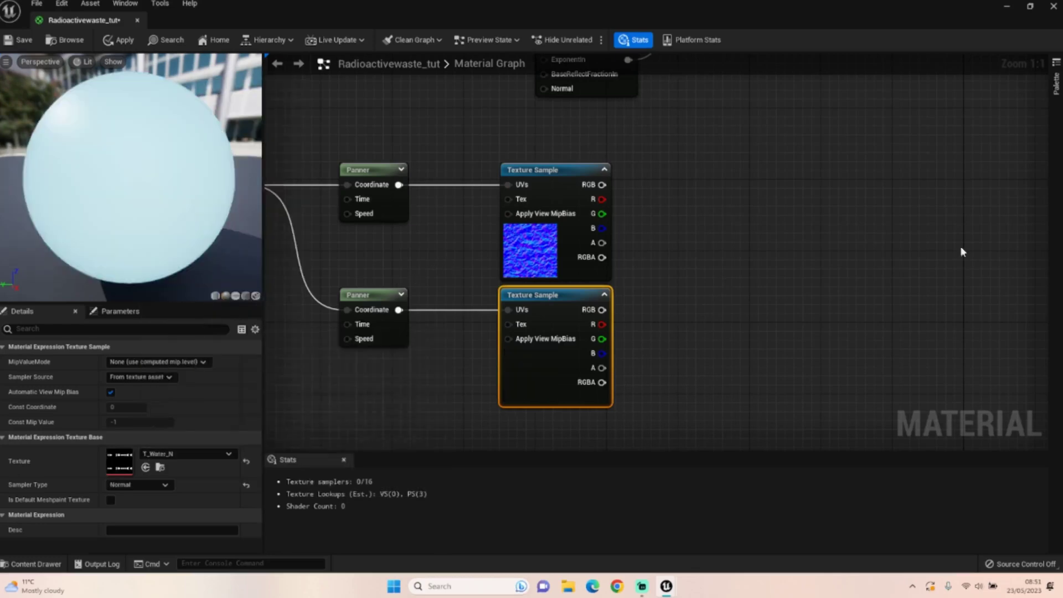
- Add an Add node, feed it the RGB outputs of both Texture Samples as A and B, and connect its result to the material's Normal
right_click_drag(869, 256, 657, 301)
scroll(758, 295, "down", 2)
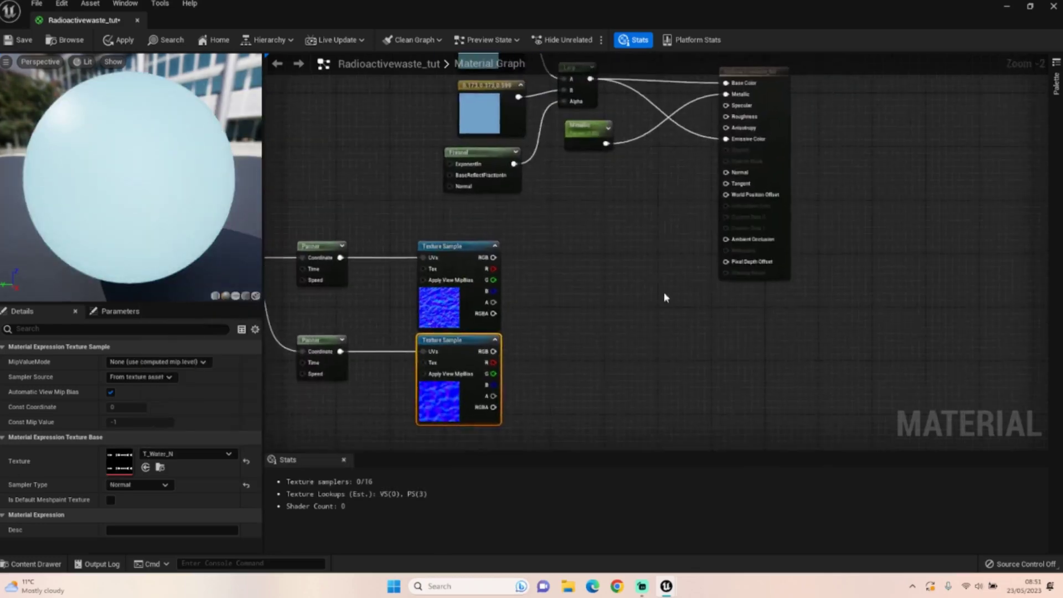
left_click(554, 304)
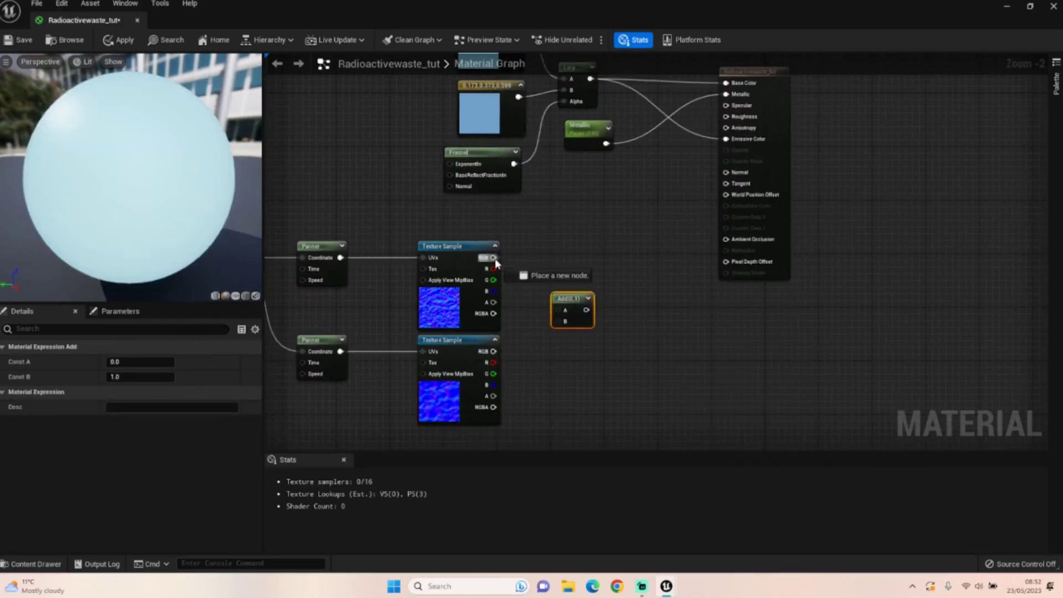
left_click_drag(494, 258, 558, 310)
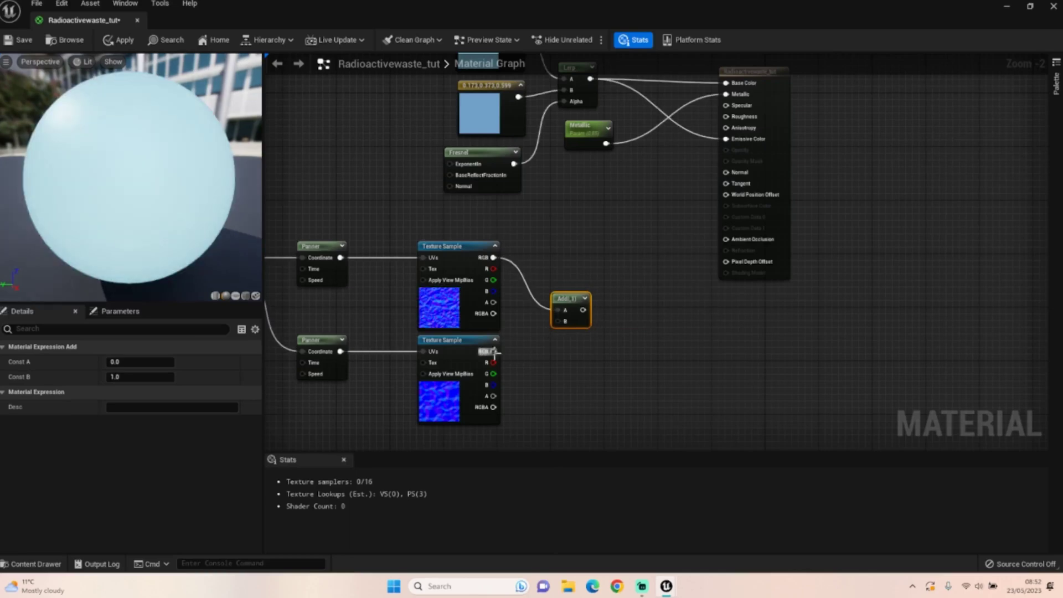
left_click_drag(494, 352, 726, 172)
right_click_drag(593, 275, 700, 252)
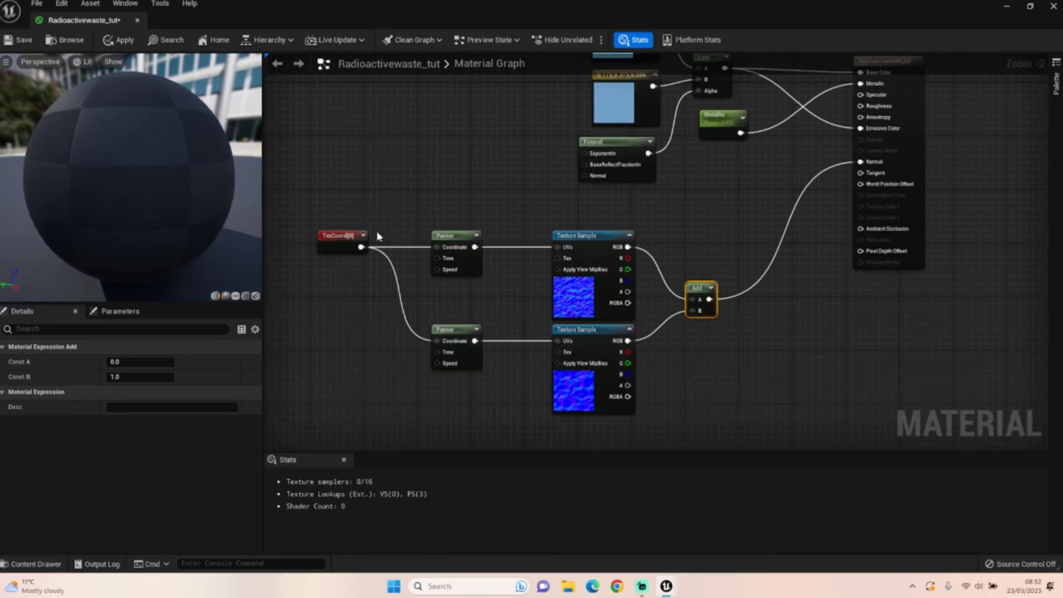
- Move the whole panning-texture node group, including the Add node, closer below the Fresnel node and apply the material changes
left_click_drag(320, 209, 687, 385)
left_click_drag(589, 335, 615, 308)
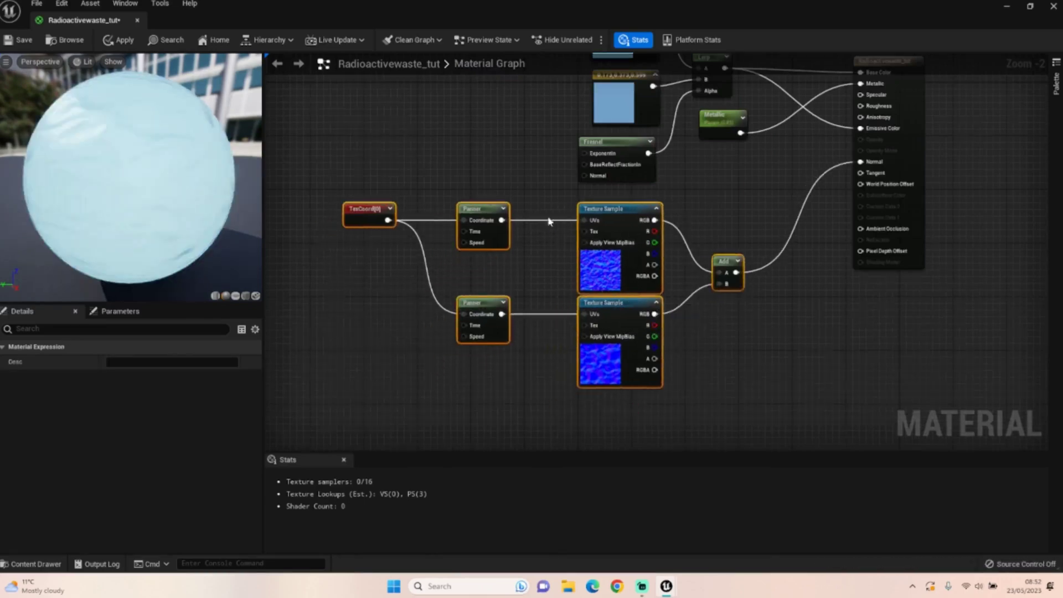
left_click(526, 190)
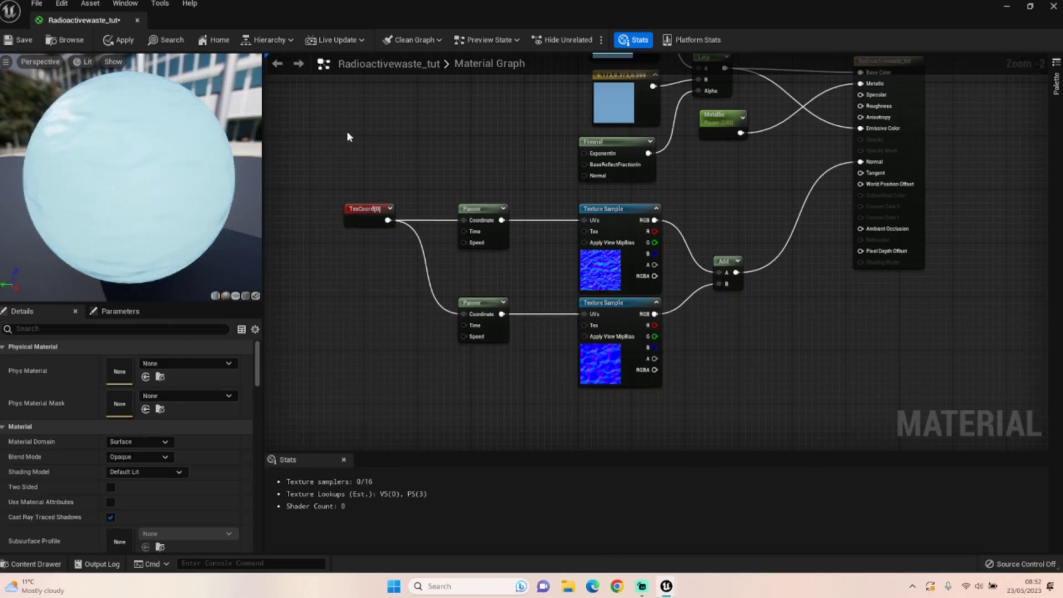
scroll(438, 150, "down", 1)
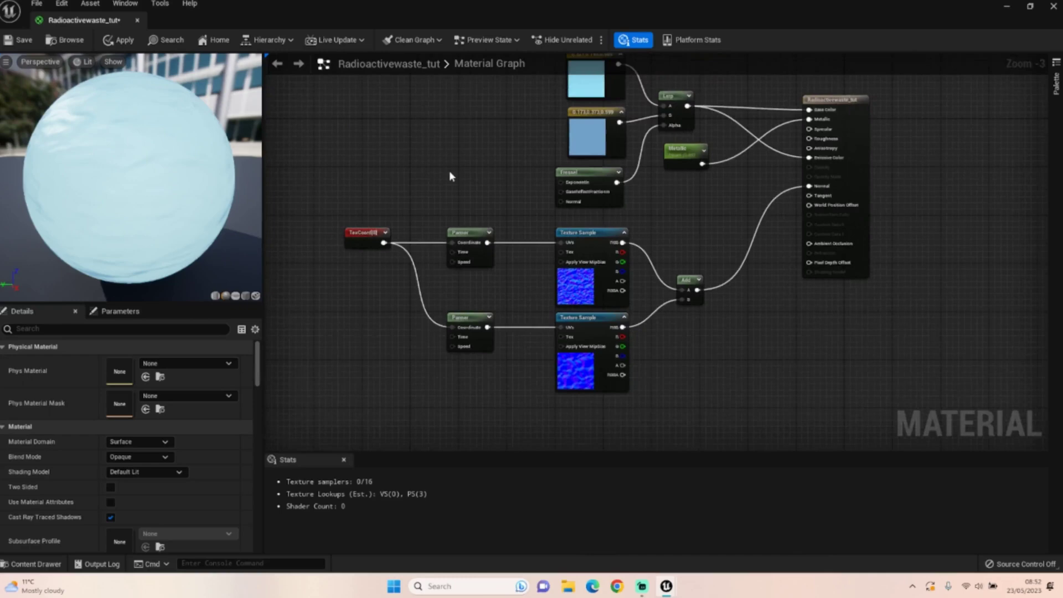
left_click(113, 41)
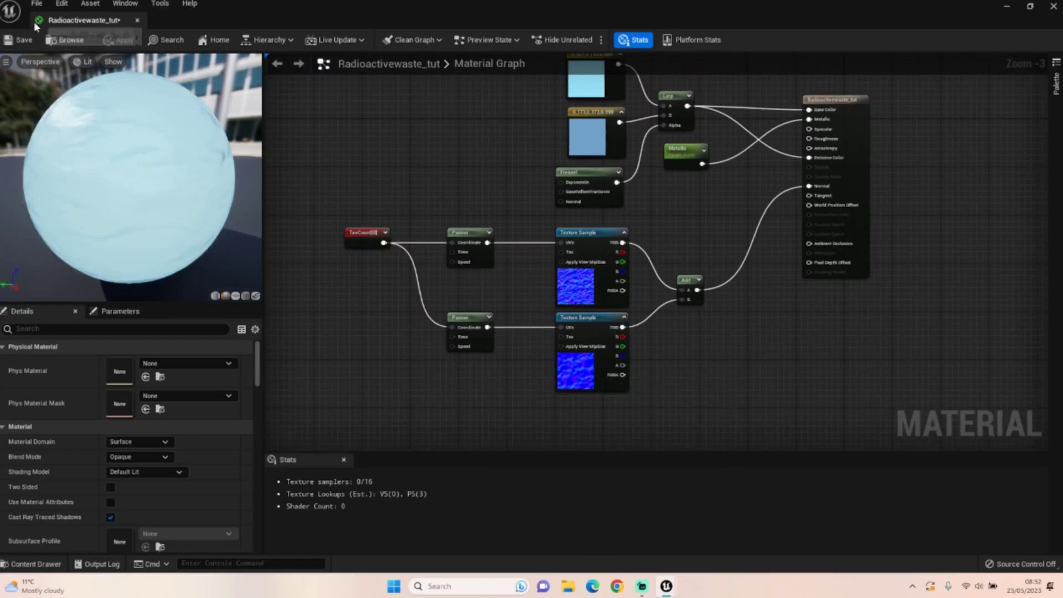
- Dock the material editor beside the ThirdPersonMap level and assign the Radioactivewaste_tut material to the floor plane under the round platforms
left_click_drag(84, 26, 224, 22)
left_click(75, 20)
left_click(451, 439)
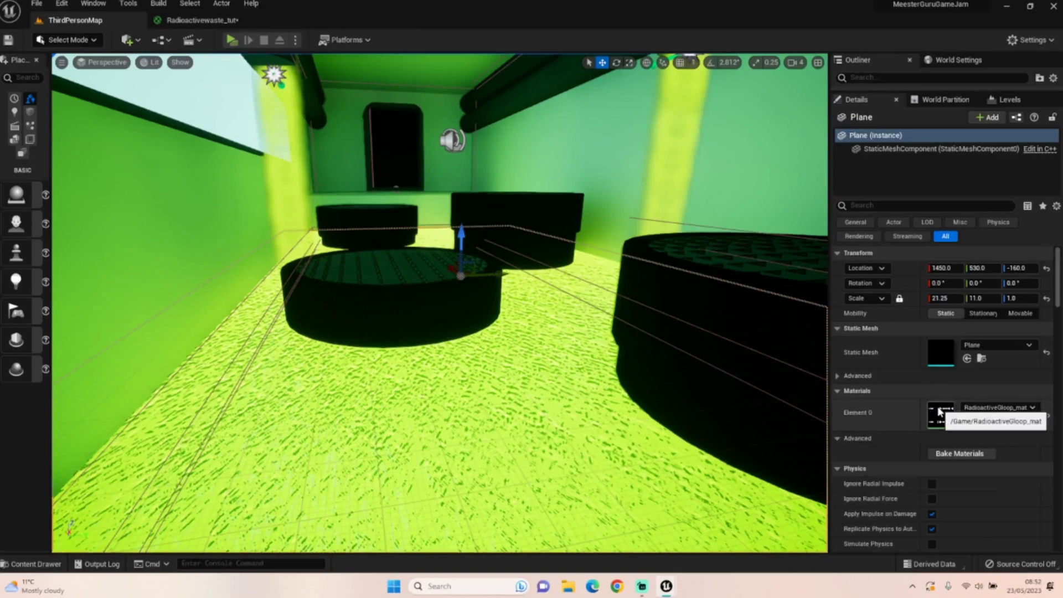
left_click(988, 407)
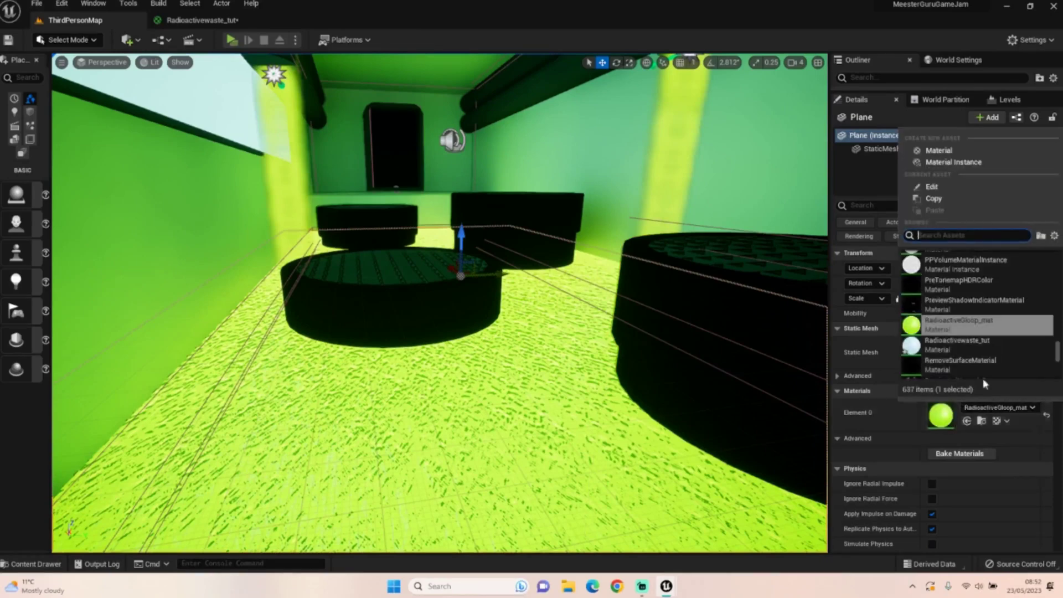
left_click(958, 345)
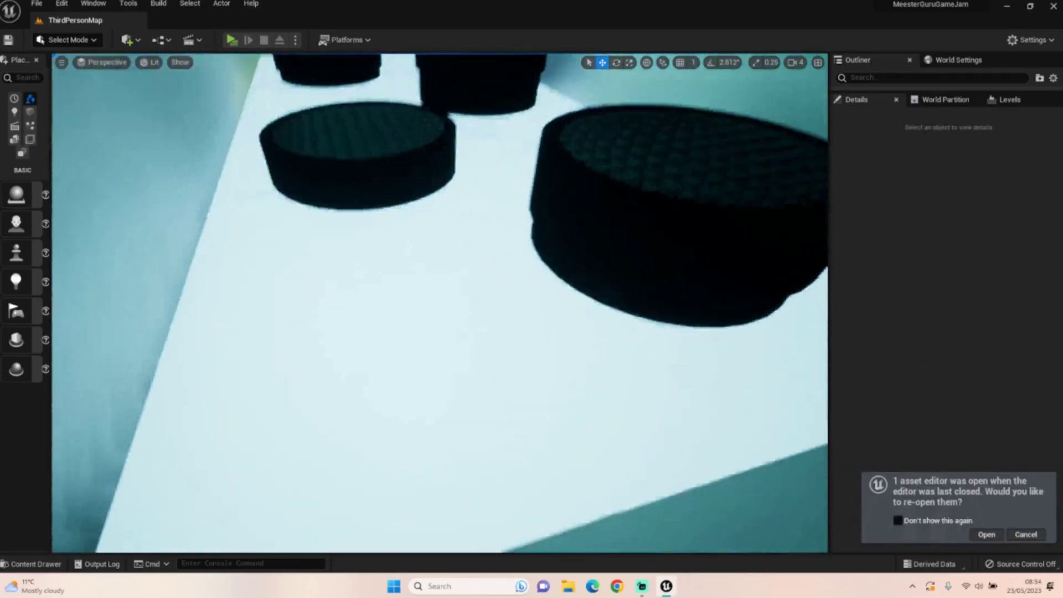
- Examine the waste material's glow and surface movement on the floor around the round platforms from several angles
right_click_drag(372, 432, 384, 297)
key("s")
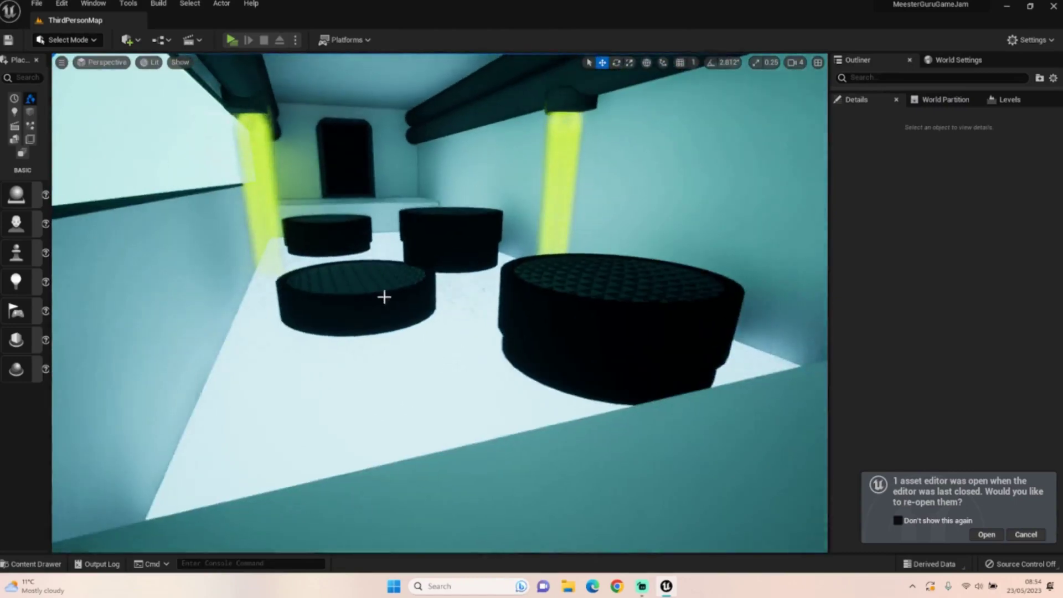
mouse_move(443, 340)
right_mouse_down()
mouse_move(401, 351)
mouse_move(451, 351)
right_mouse_up()
key("w")
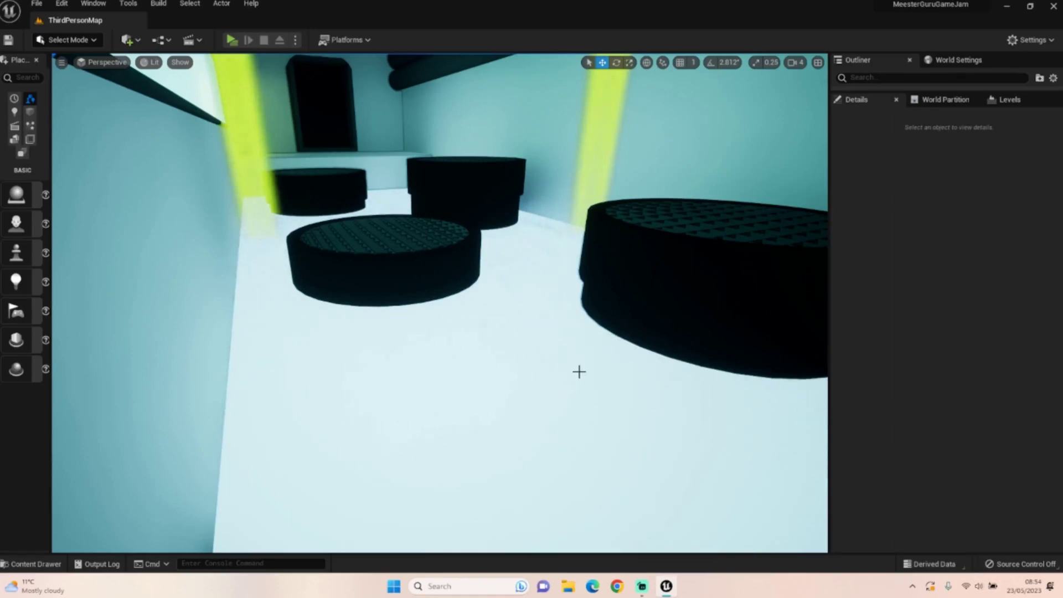
right_click_drag(579, 371, 503, 371)
key("d")
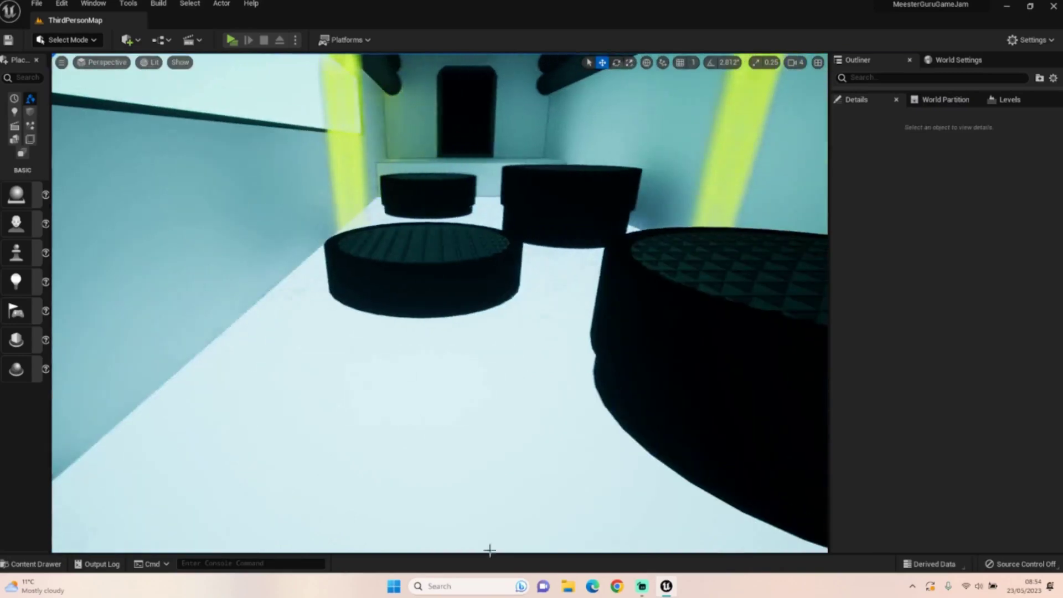
right_click_drag(310, 326, 388, 355)
key("a")
right_click_drag(576, 501, 532, 481)
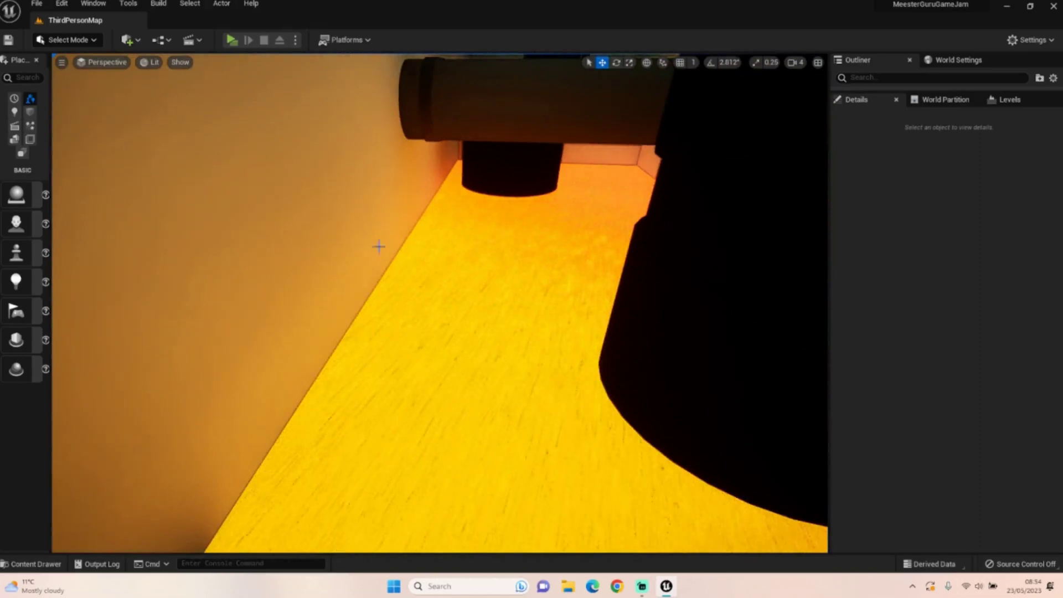
- Compare the orange liquid floor in the neighbouring area with the pale blue waste floor
right_click_drag(285, 220, 353, 61)
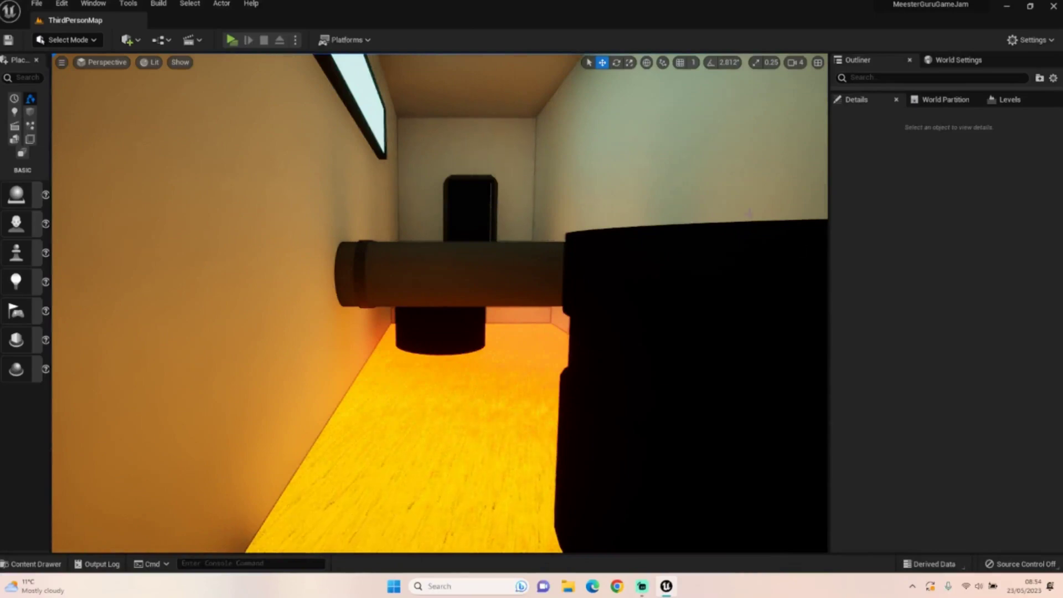
right_click_drag(380, 403, 327, 421)
key("w")
key("w")
right_click_drag(465, 340, 465, 339)
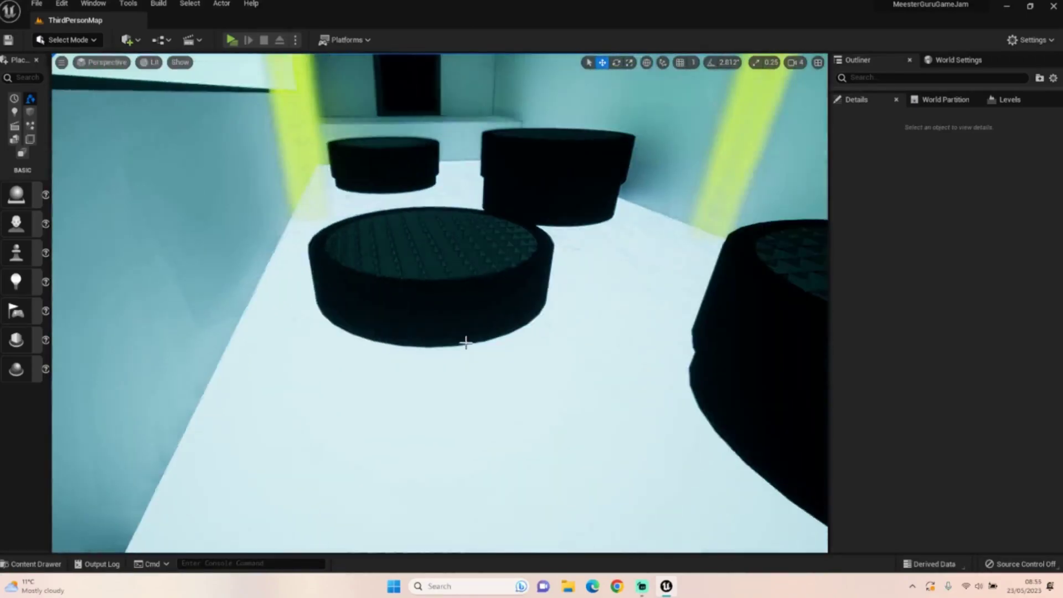